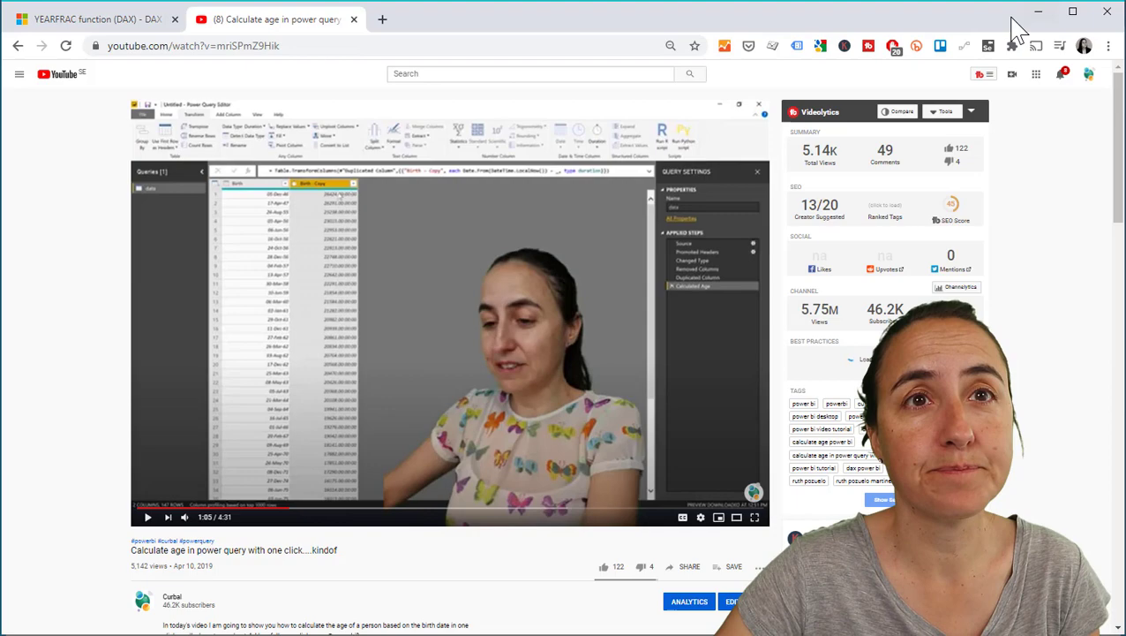
# Bring up the Age query and highlight its Age PQ 365 formula, Duration.TotalDays([Today]-[DOB])/365.
pyautogui.click(1038, 12)
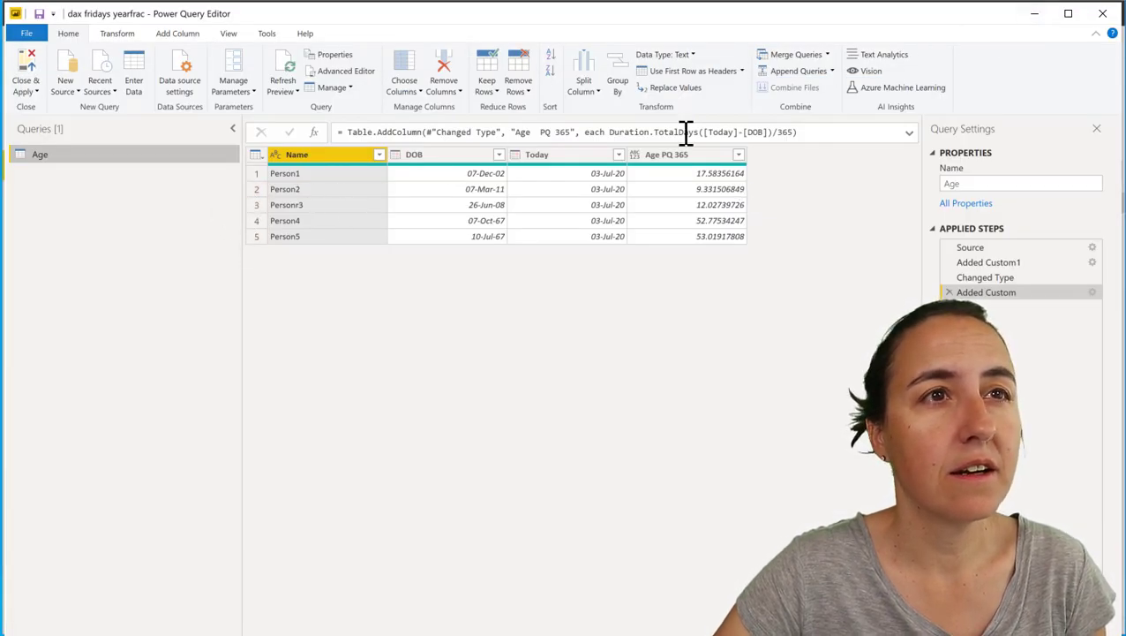
pyautogui.click(450, 157)
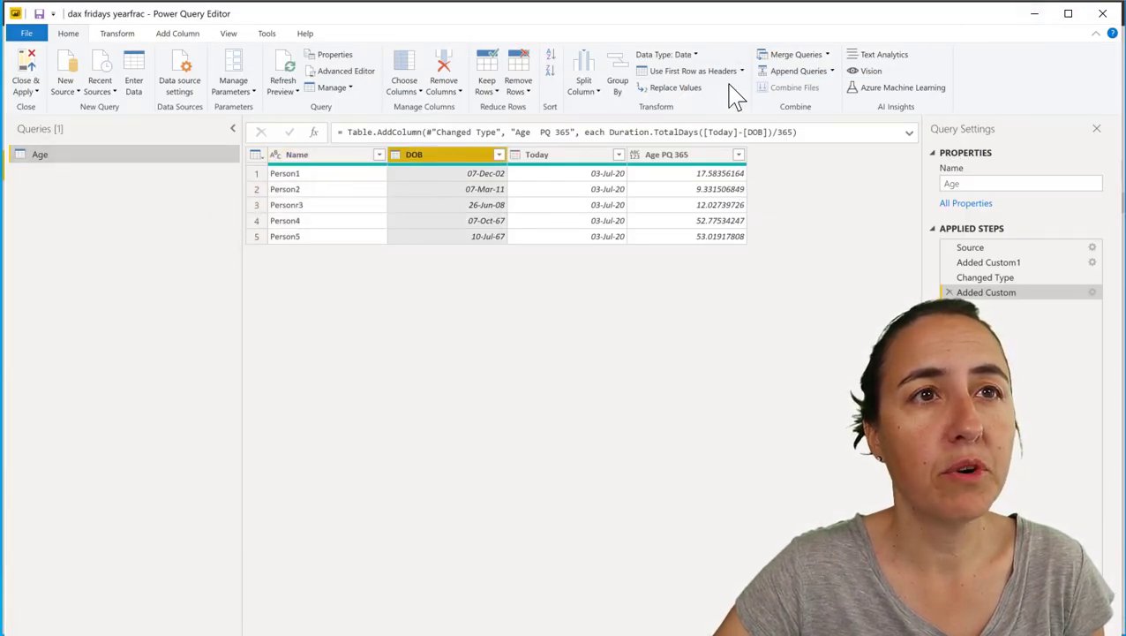
pyautogui.click(119, 36)
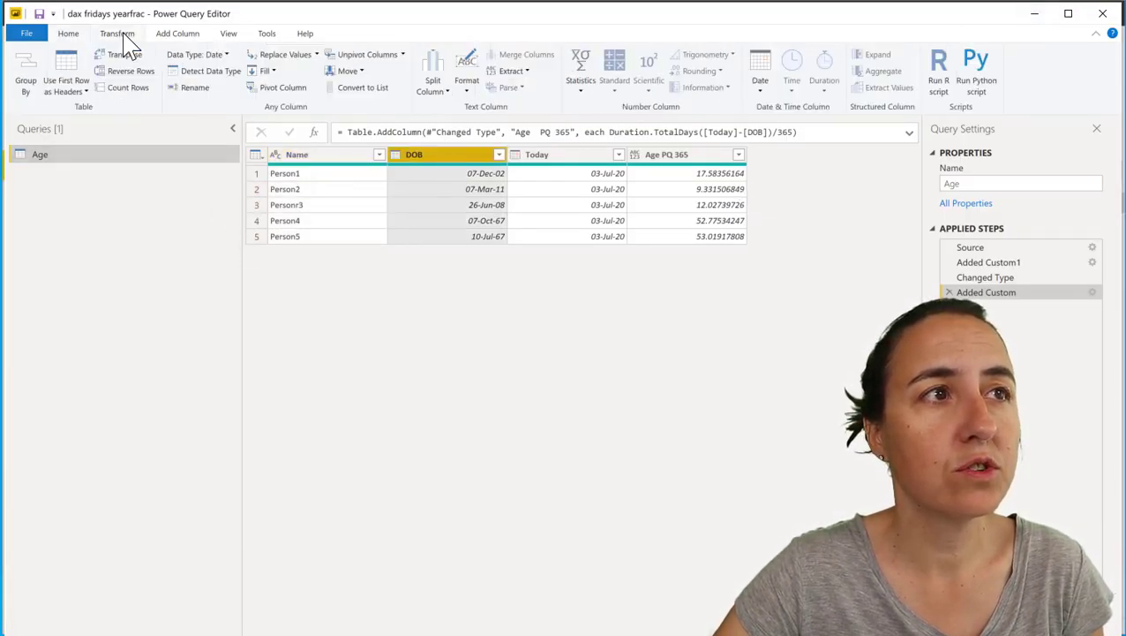
pyautogui.click(759, 88)
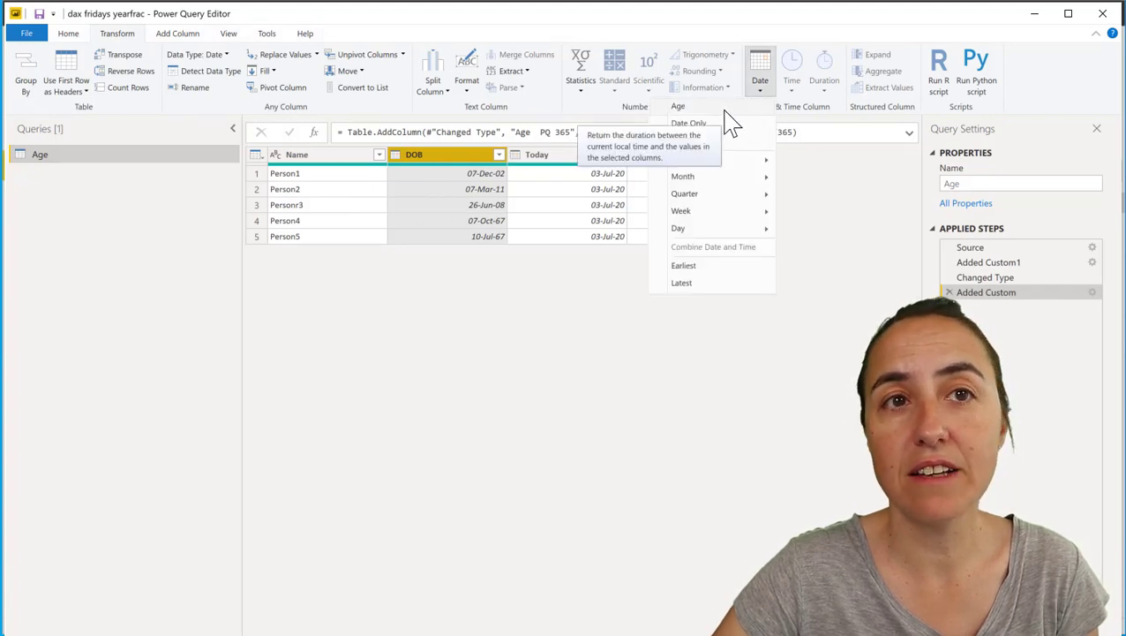
pyautogui.press('Escape')
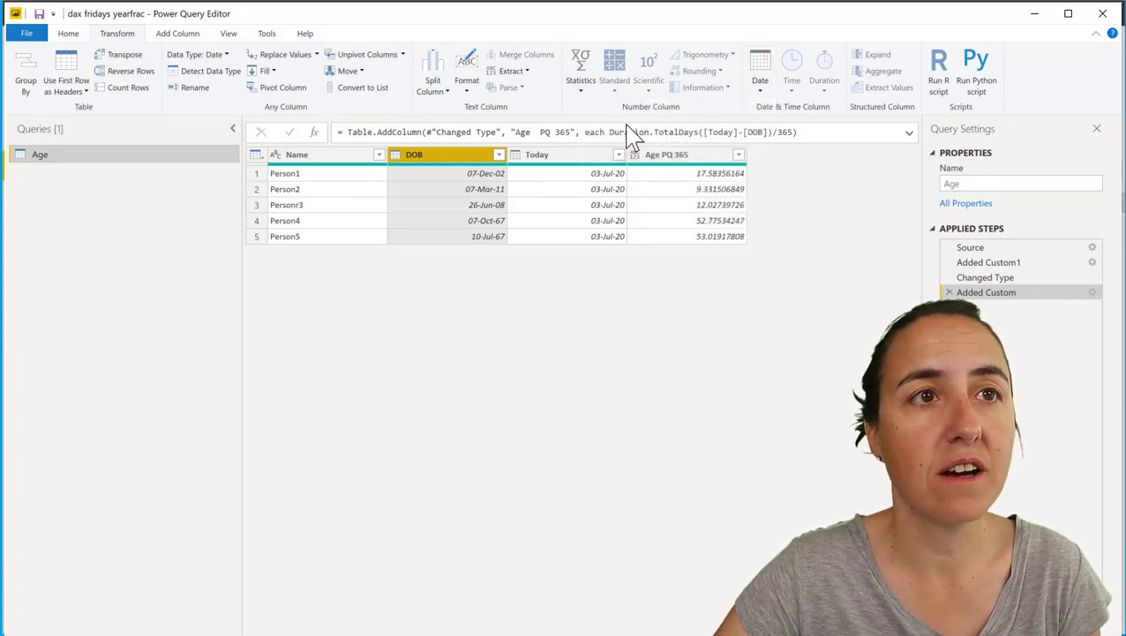
pyautogui.moveTo(609, 133); pyautogui.dragTo(817, 137)
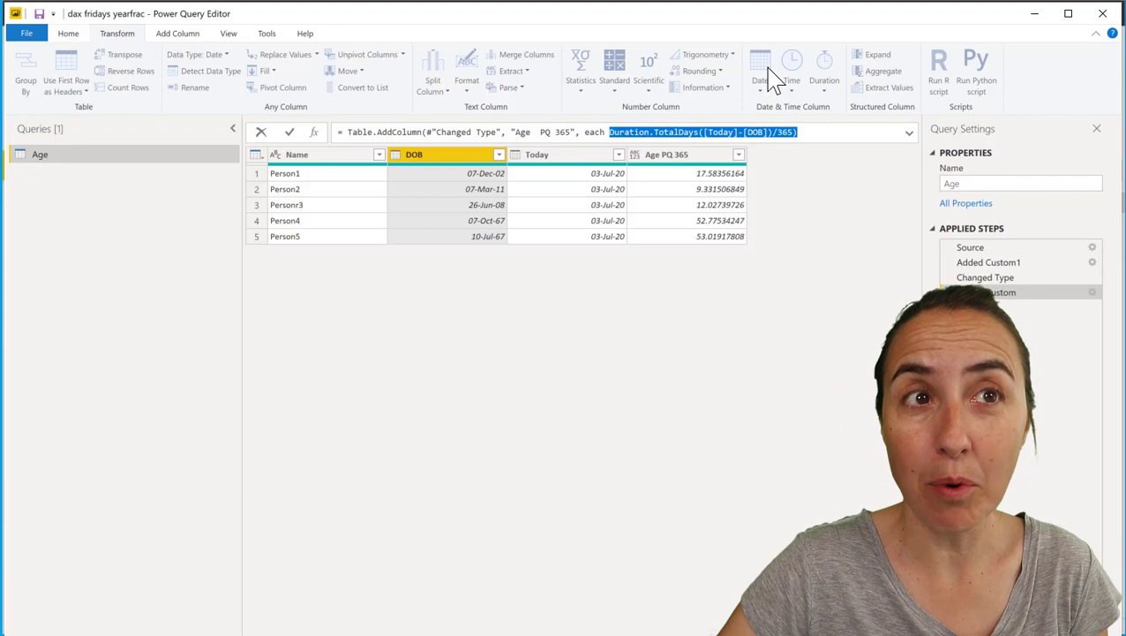
pyautogui.click(807, 261)
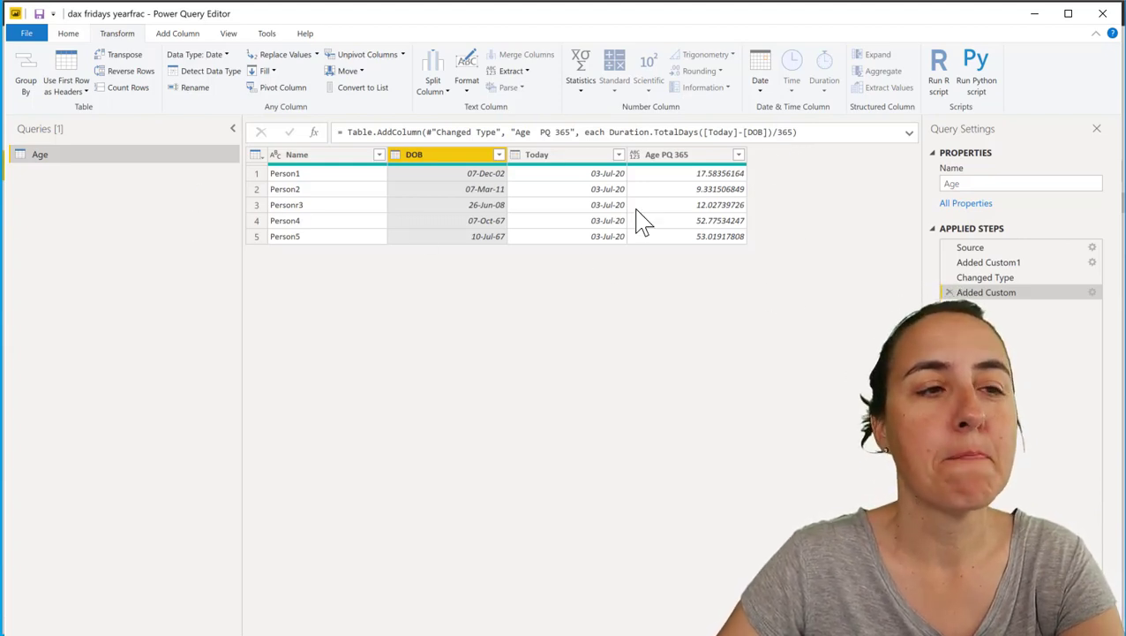
# Open the YEARFRAC (DAX) documentation page and scroll to its basis parameter.
pyautogui.hotkey('alt', 'Tab')
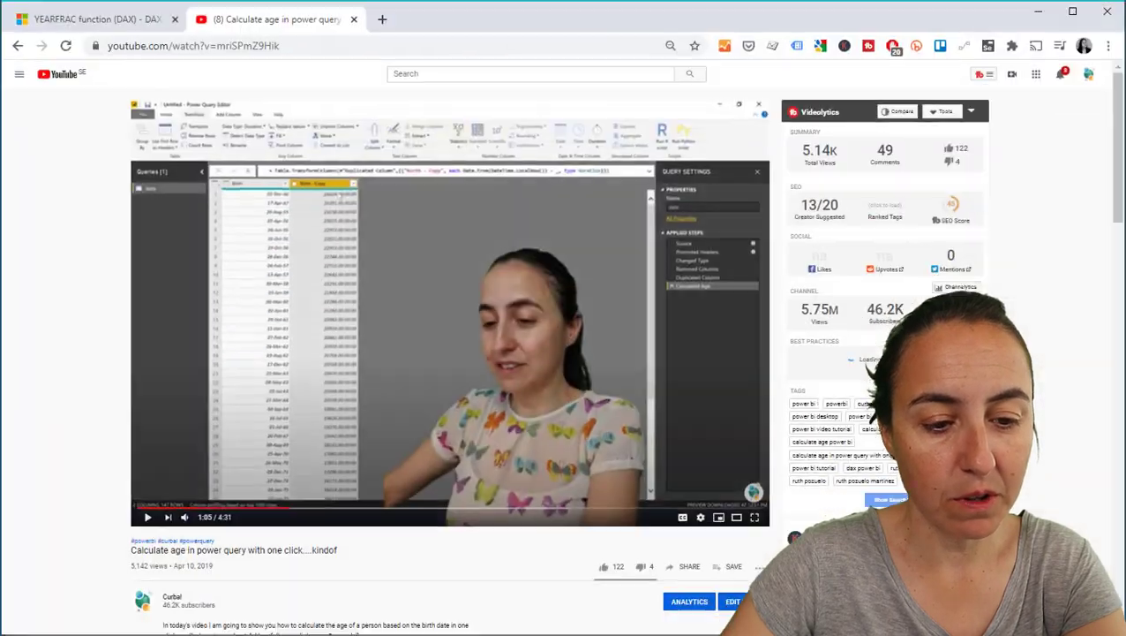
pyautogui.click(97, 20)
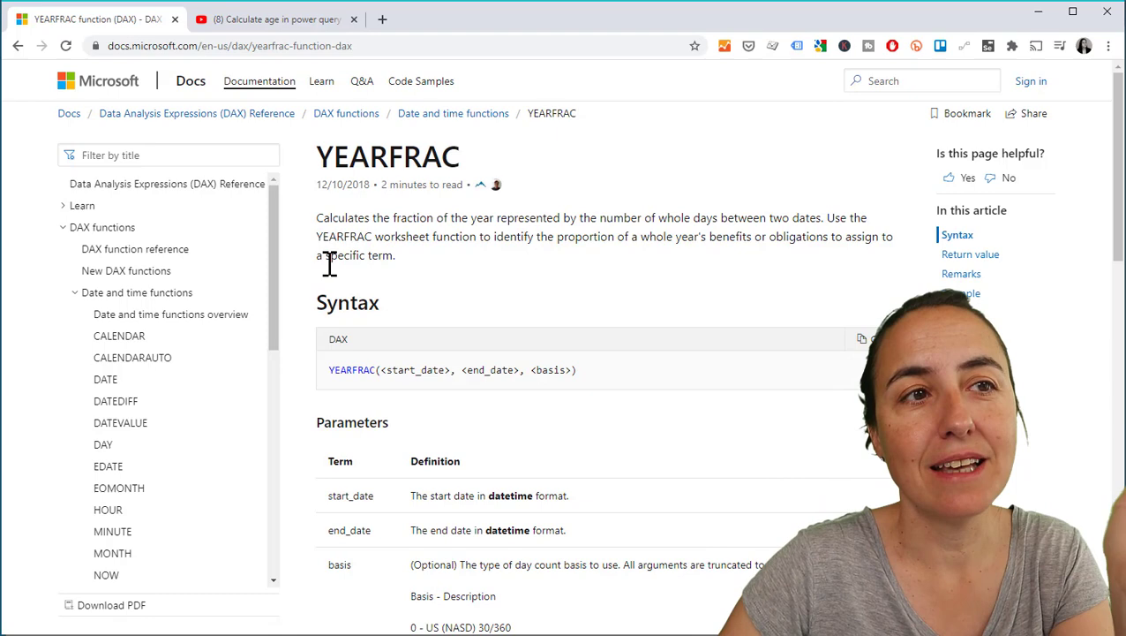
pyautogui.scroll(-2, 643, 427)
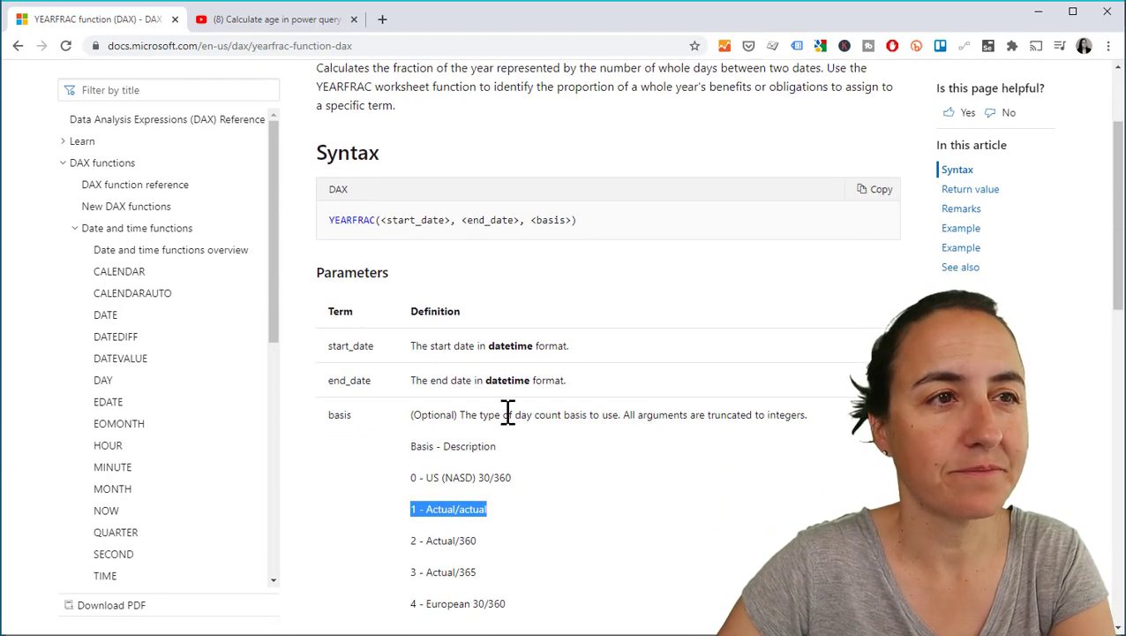
pyautogui.scroll(-1, 510, 411)
pyautogui.scroll(2, 476, 344)
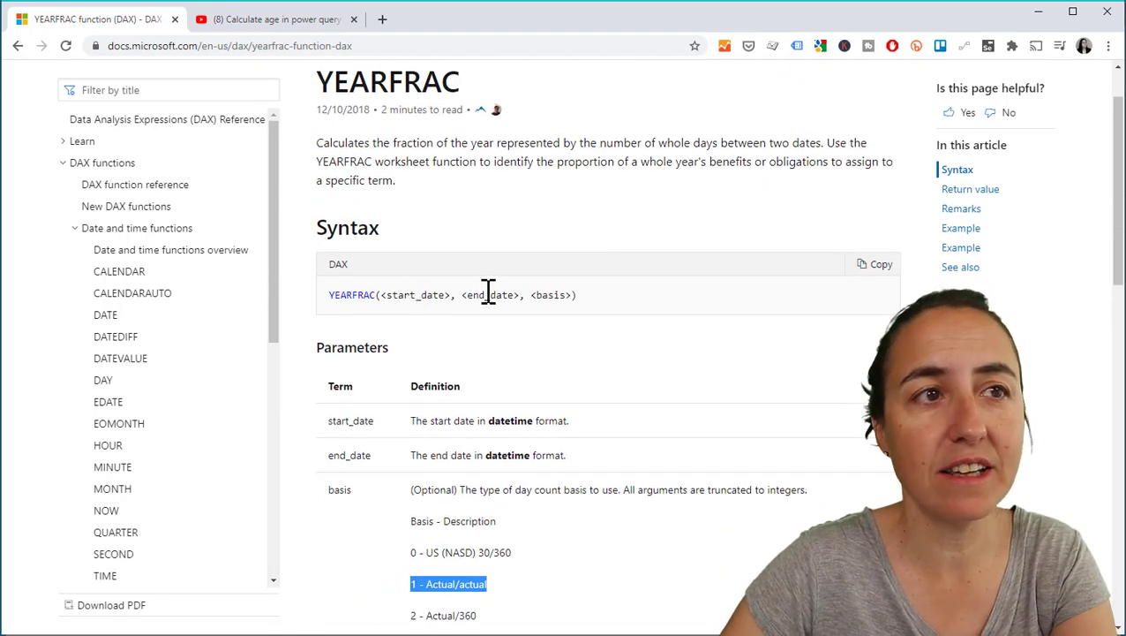
pyautogui.scroll(-3, 565, 349)
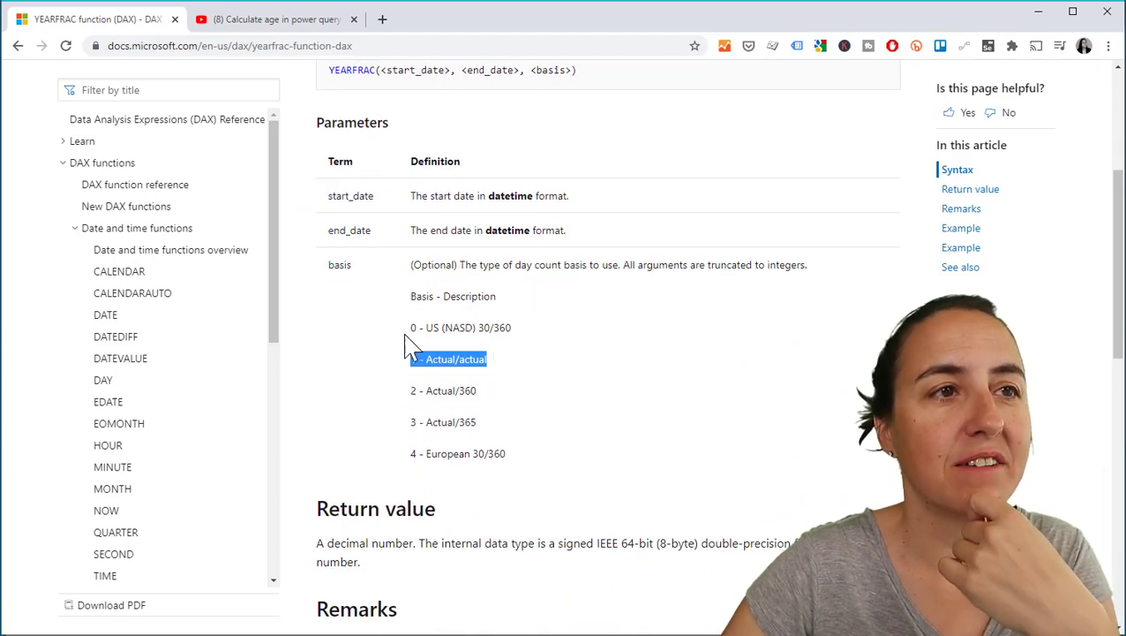
pyautogui.scroll(5, 468, 287)
pyautogui.scroll(-4, 495, 379)
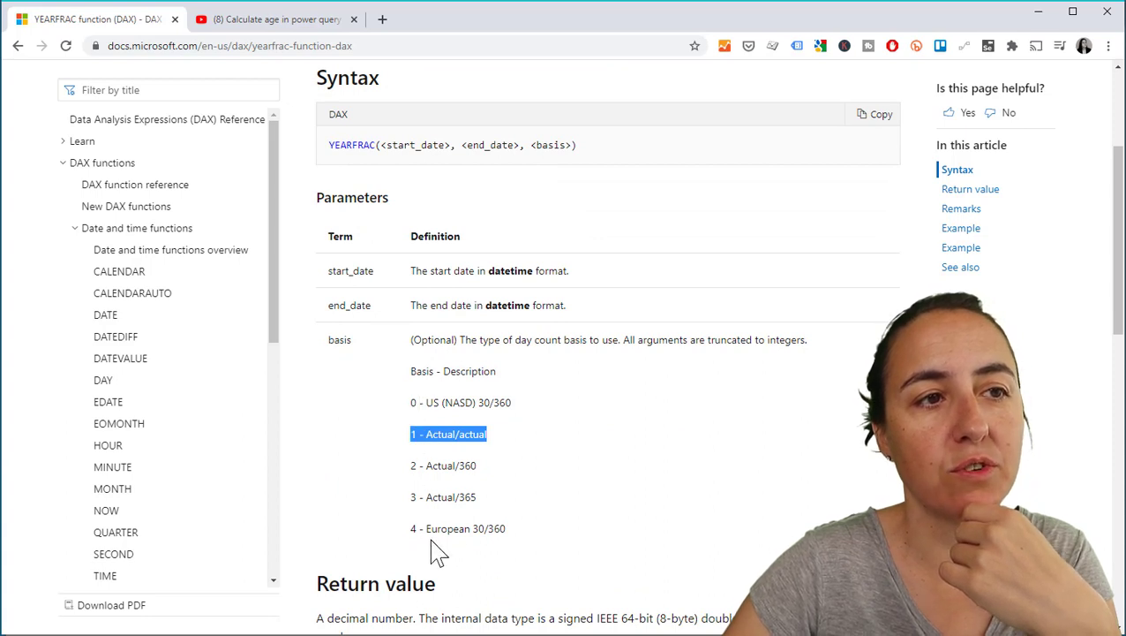
pyautogui.scroll(-1, 439, 552)
# Highlight the basis options 0 - US (NASD) 30/360, 1 - Actual/actual and 2 - Actual/360.
pyautogui.moveTo(517, 358); pyautogui.dragTo(409, 328)
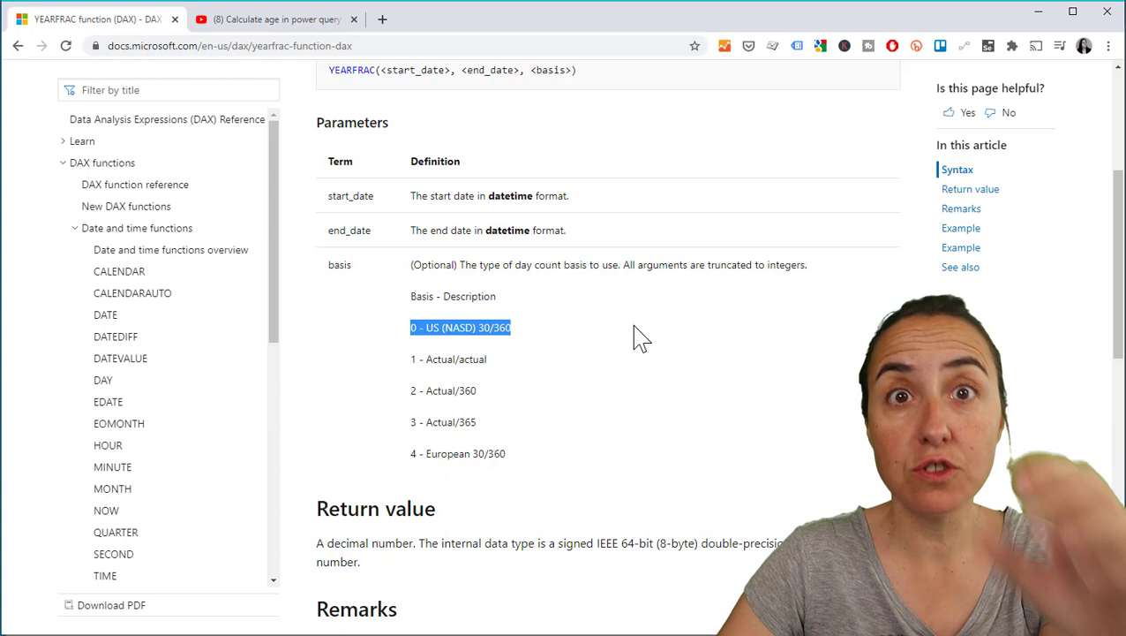
pyautogui.click(526, 343)
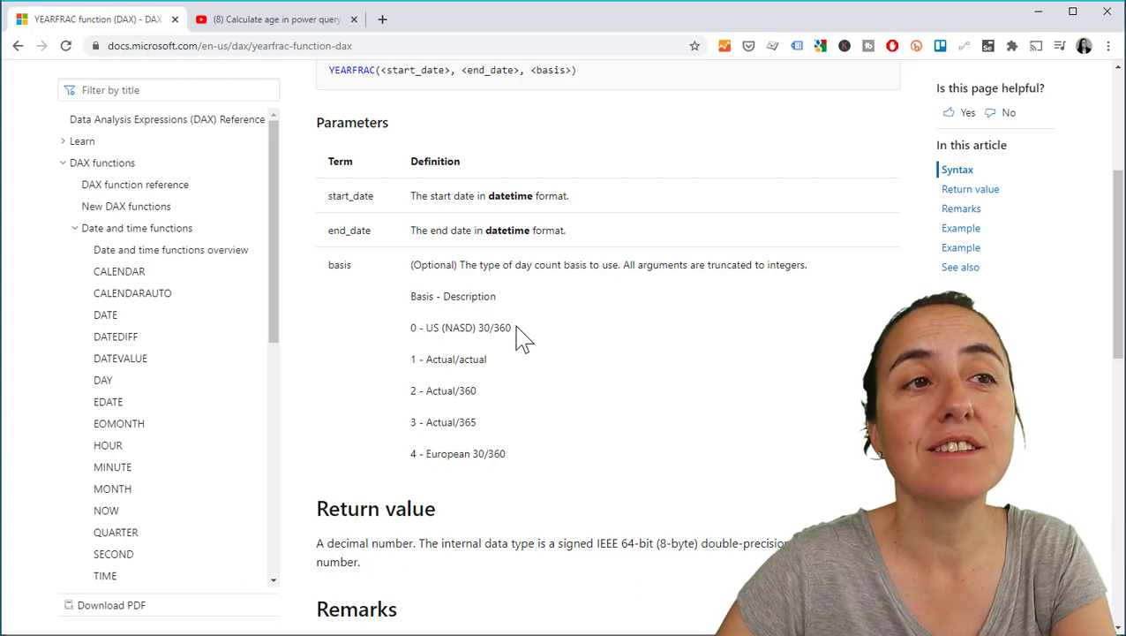
pyautogui.moveTo(515, 332); pyautogui.dragTo(408, 333)
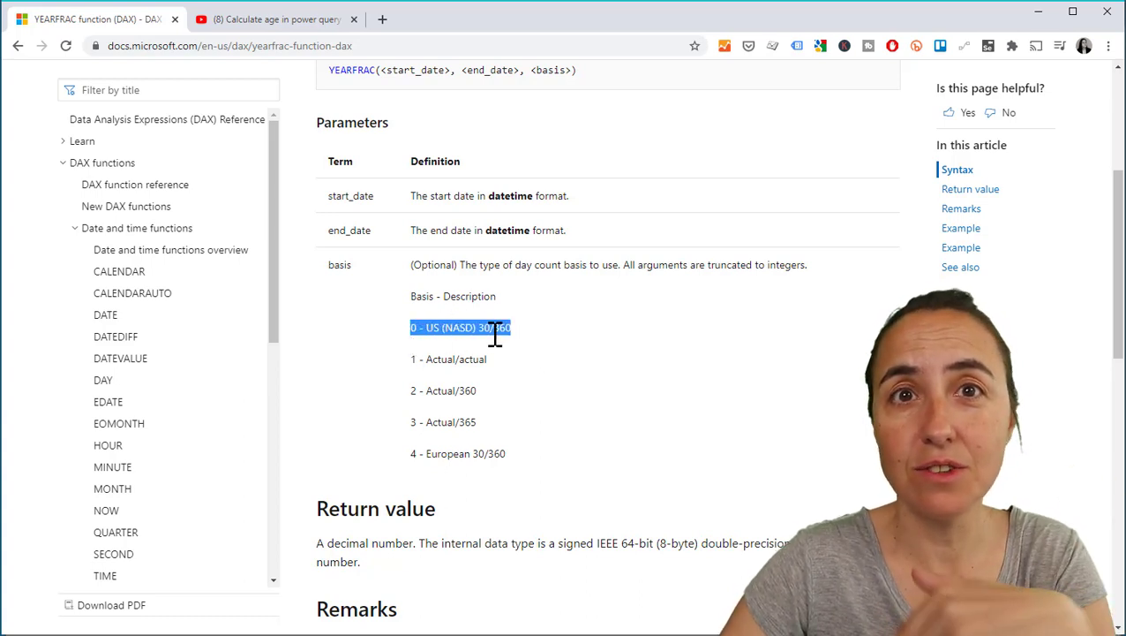
pyautogui.moveTo(503, 370); pyautogui.dragTo(410, 371)
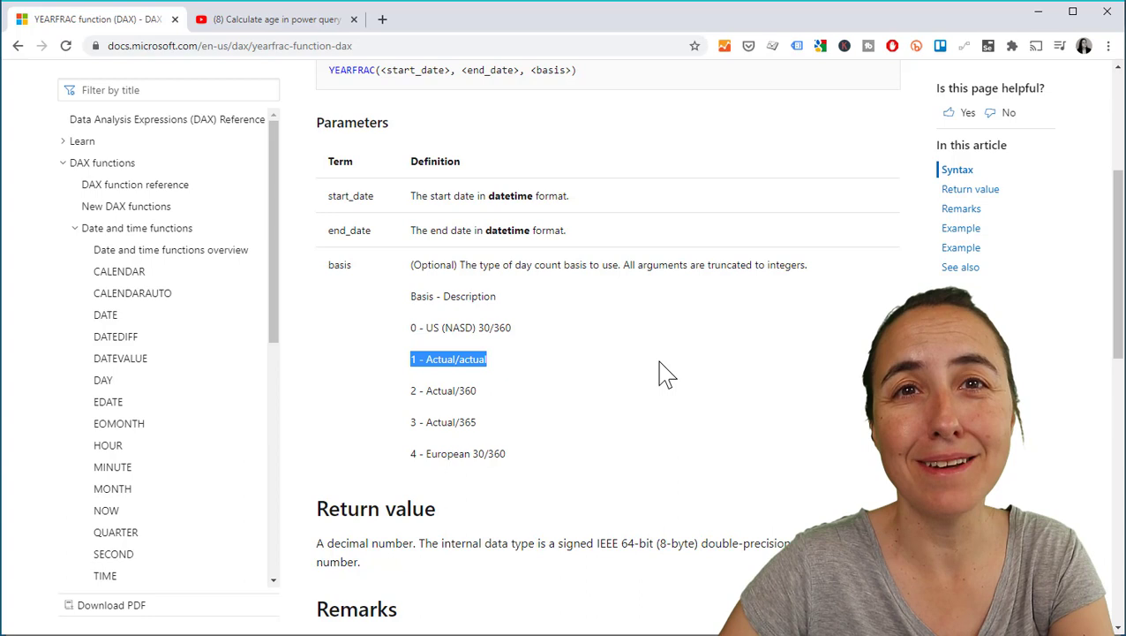
pyautogui.scroll(-1, 663, 369)
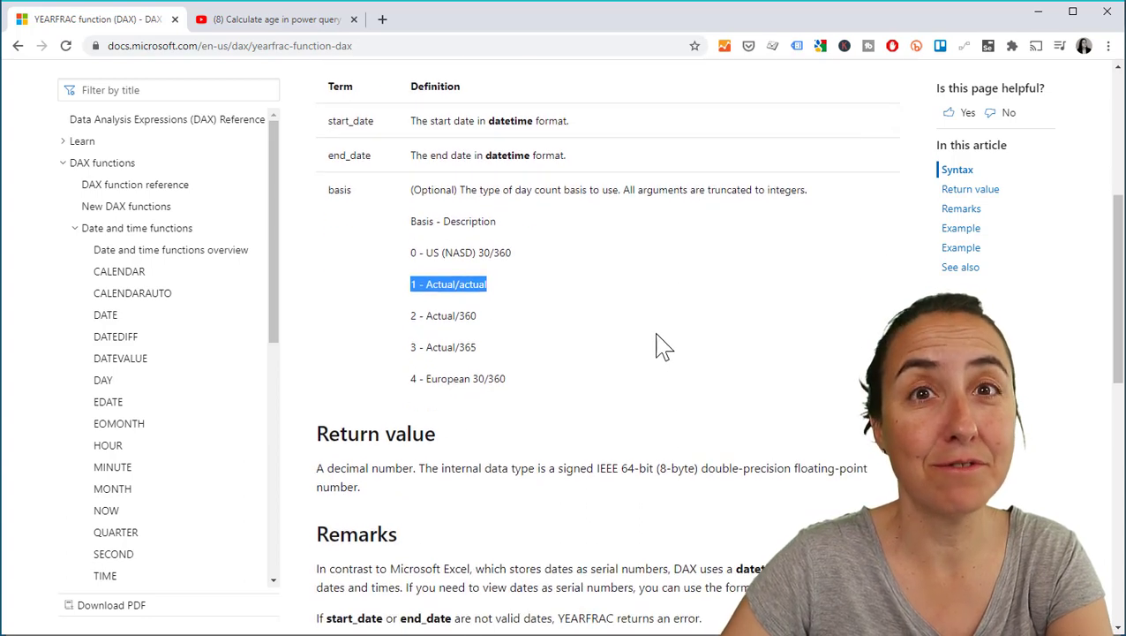
pyautogui.moveTo(508, 379); pyautogui.dragTo(440, 312)
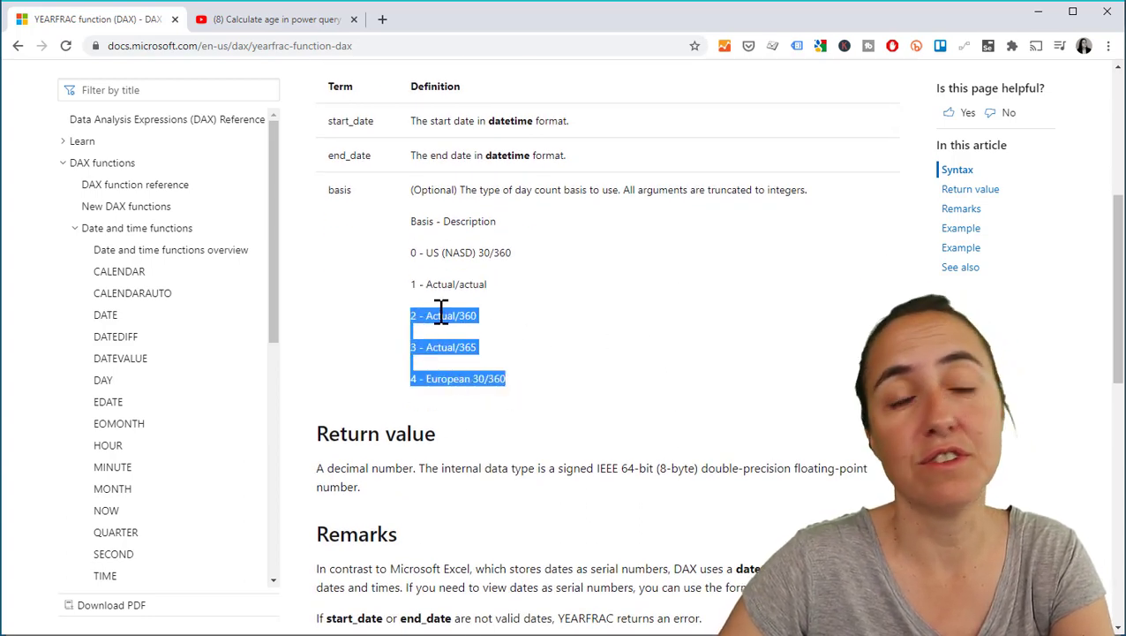
pyautogui.click(675, 355)
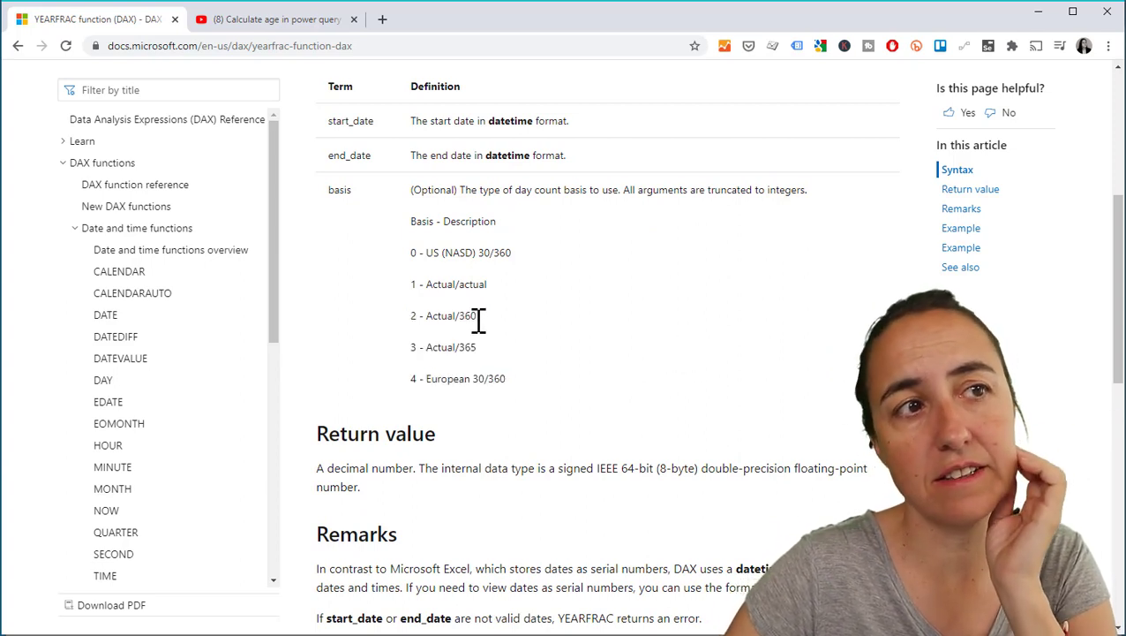
pyautogui.moveTo(475, 320); pyautogui.dragTo(414, 283)
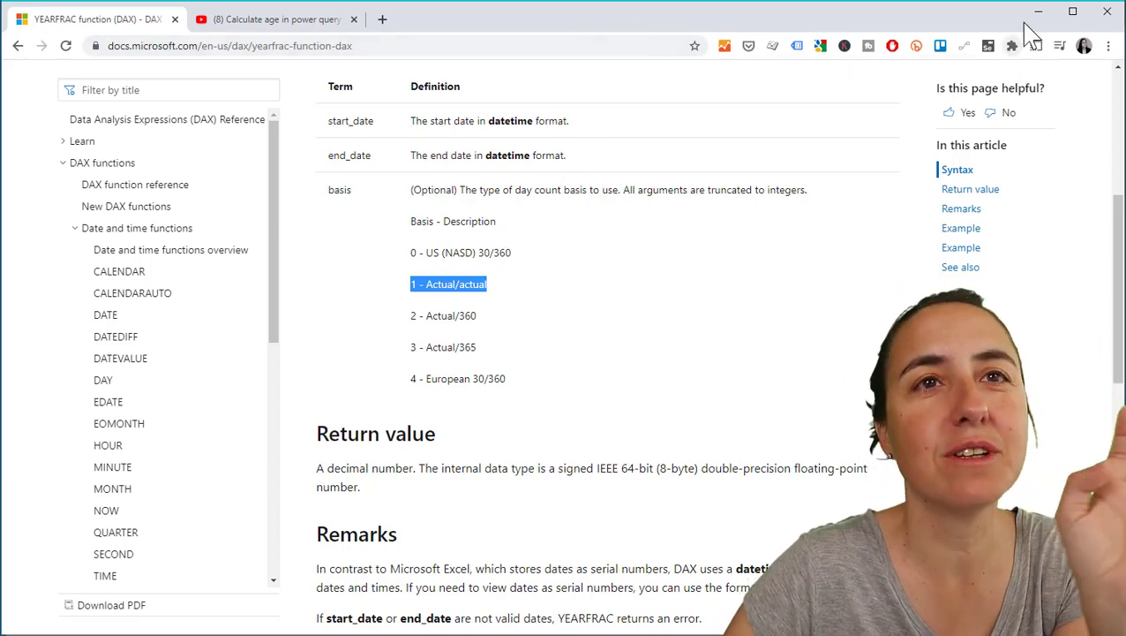
# Apply the query changes and start a new calculated column in the Age table.
pyautogui.click(1038, 12)
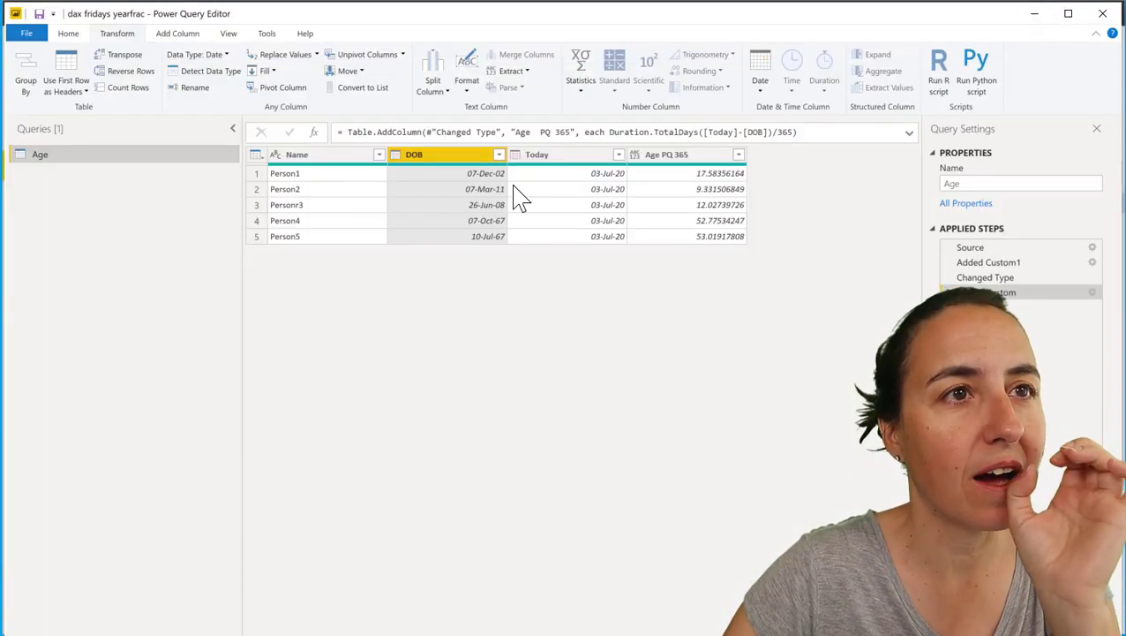
pyautogui.click(67, 34)
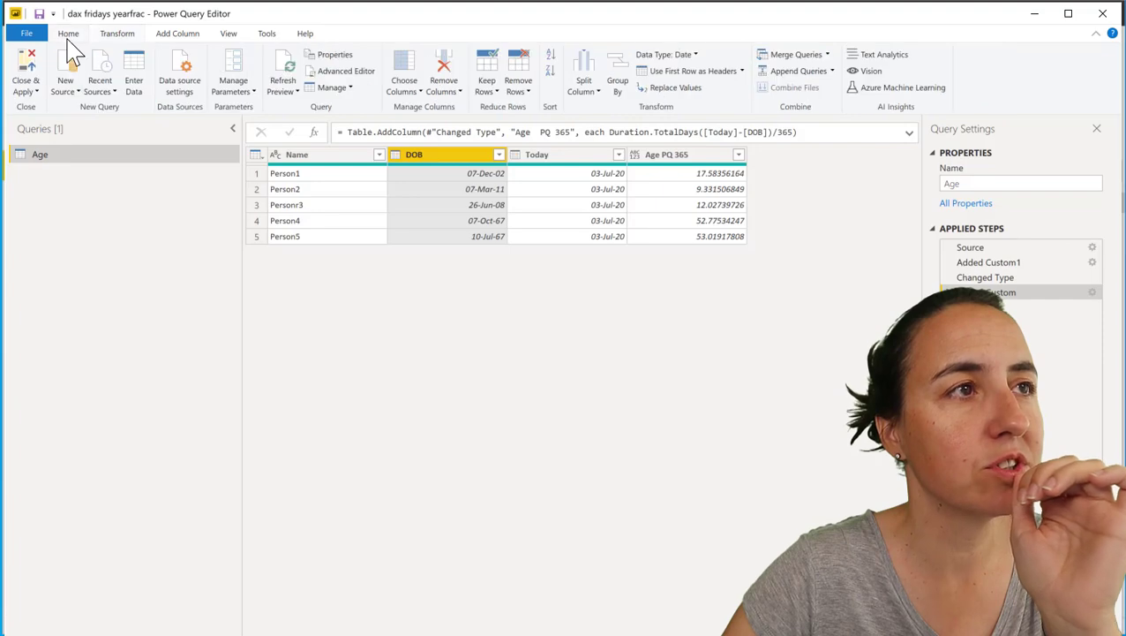
pyautogui.click(33, 79)
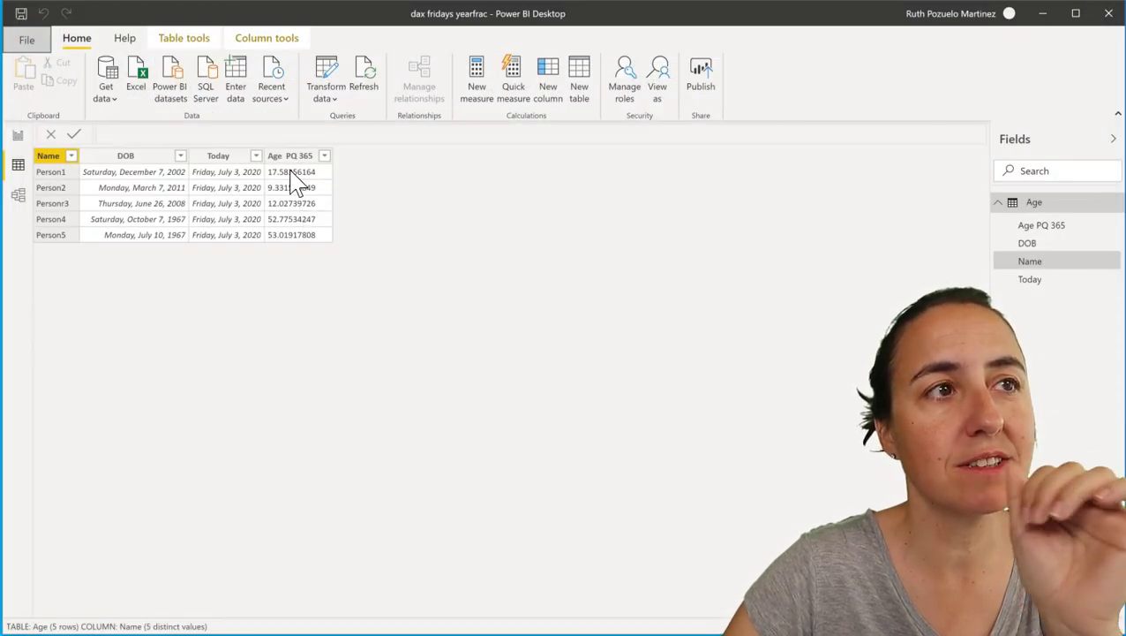
pyautogui.moveTo(284, 159); pyautogui.dragTo(424, 174)
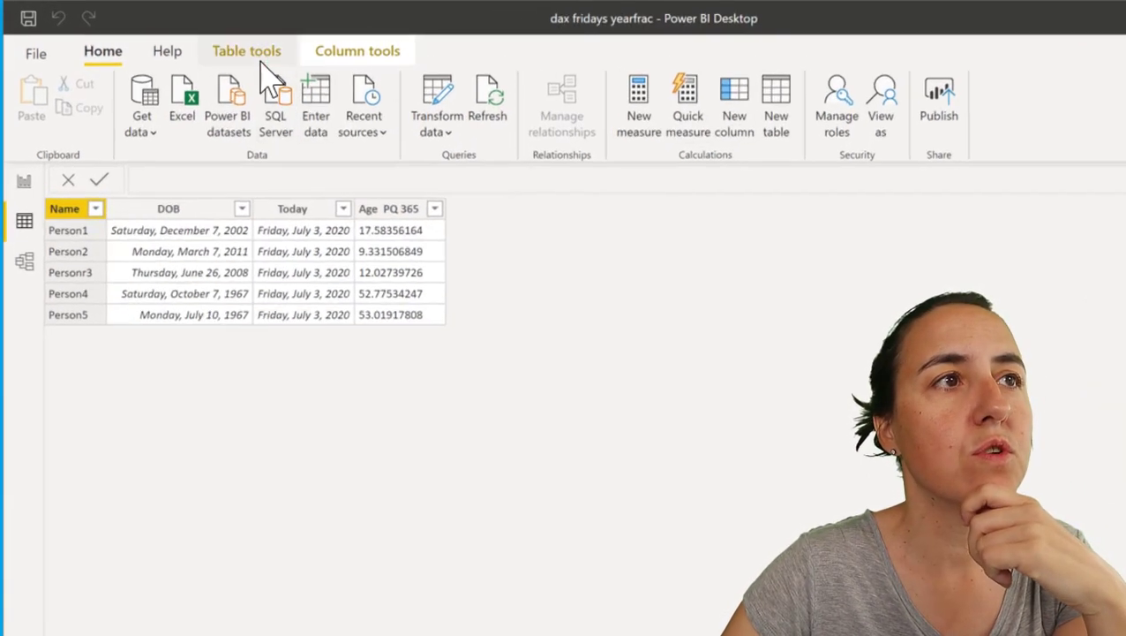
pyautogui.click(256, 58)
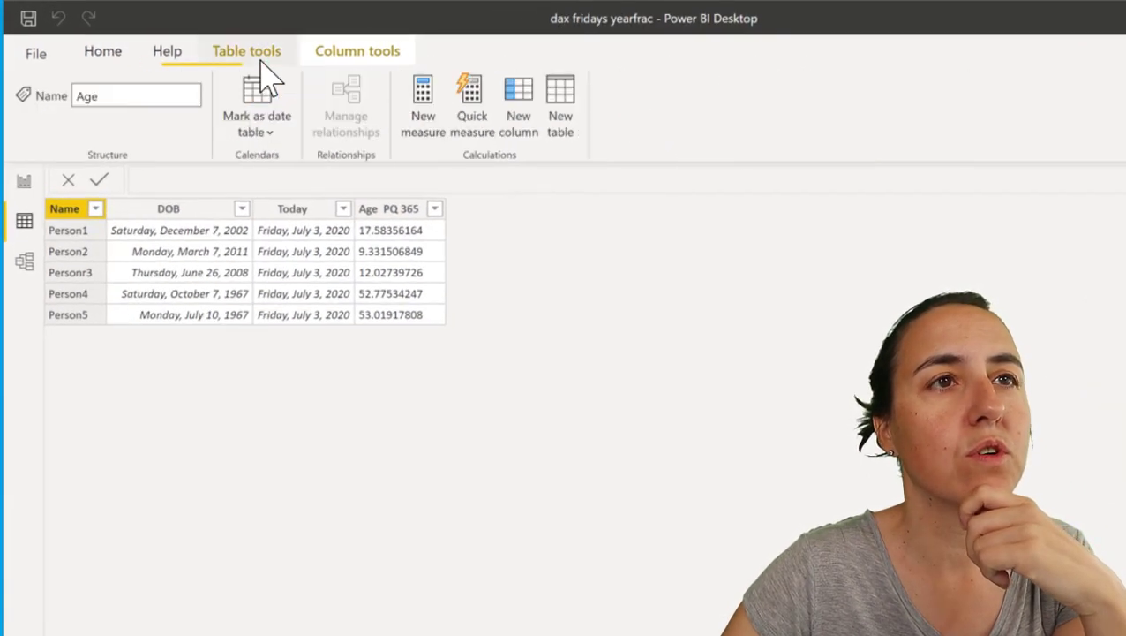
pyautogui.click(519, 128)
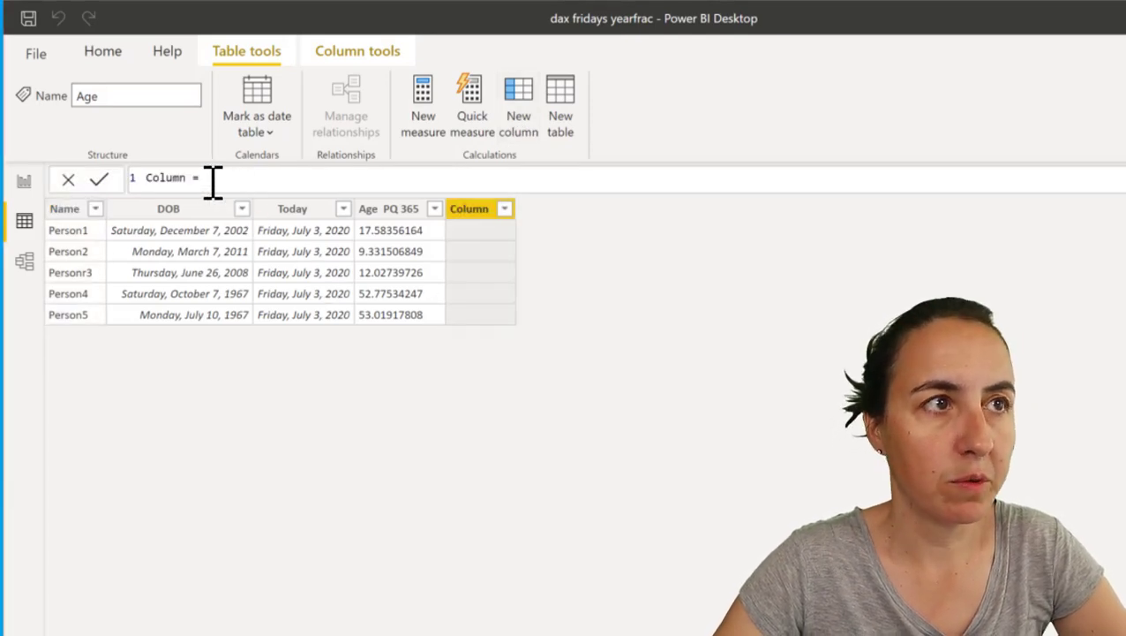
# Define the column as DAX 365 = YEARFRAC(Age[DOB], [Today], 3) and commit it.
pyautogui.doubleClick(166, 177)
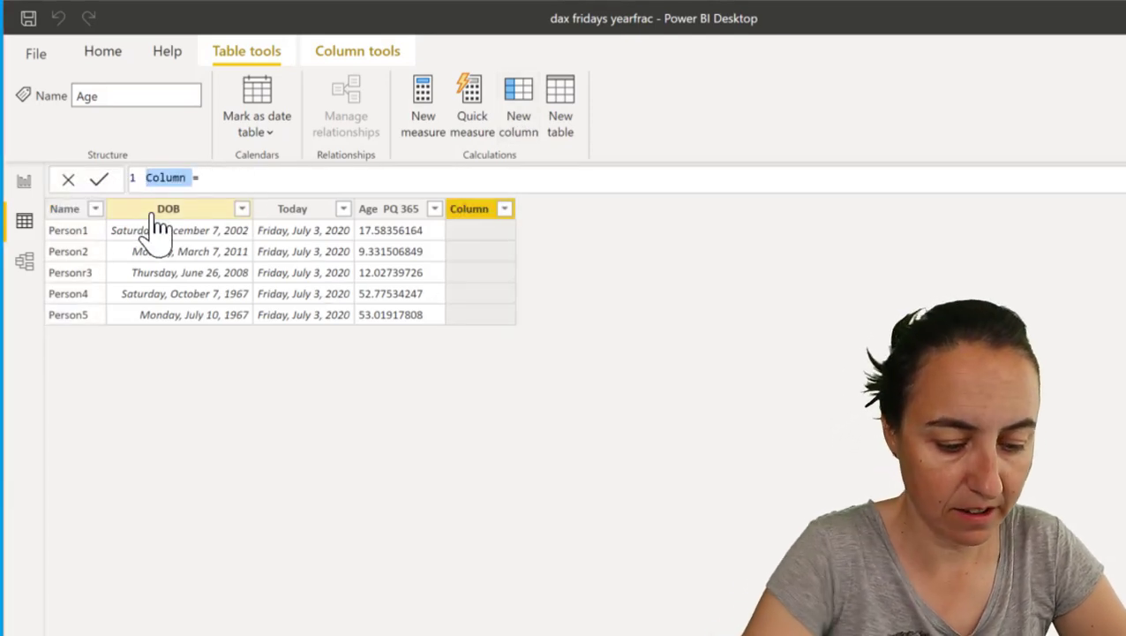
pyautogui.write('DAX 365')
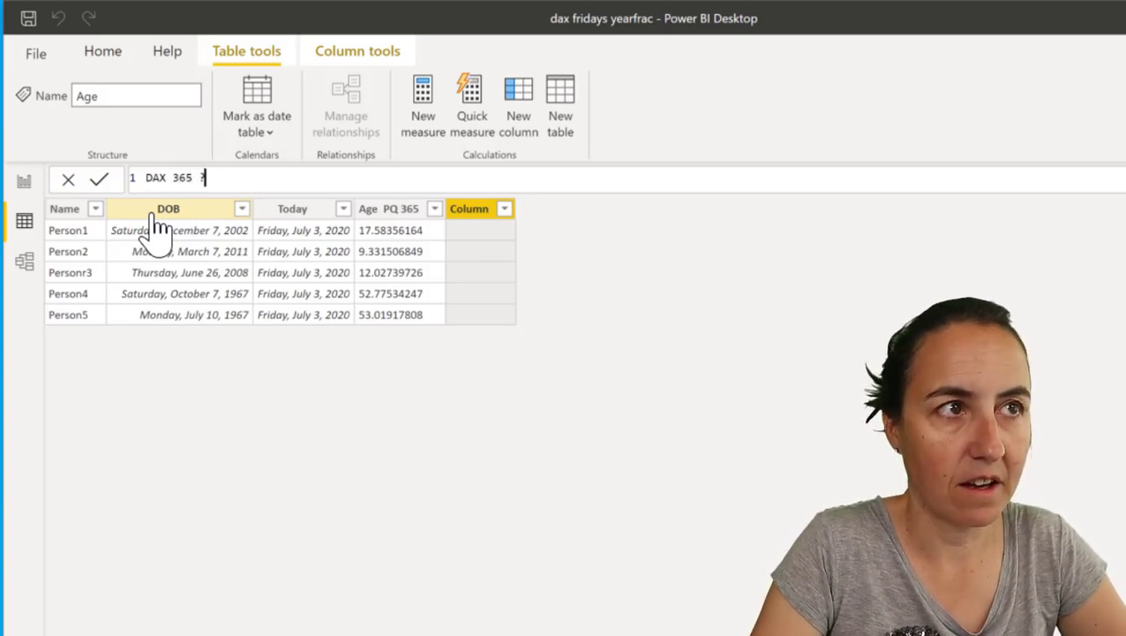
pyautogui.write('earfrac')
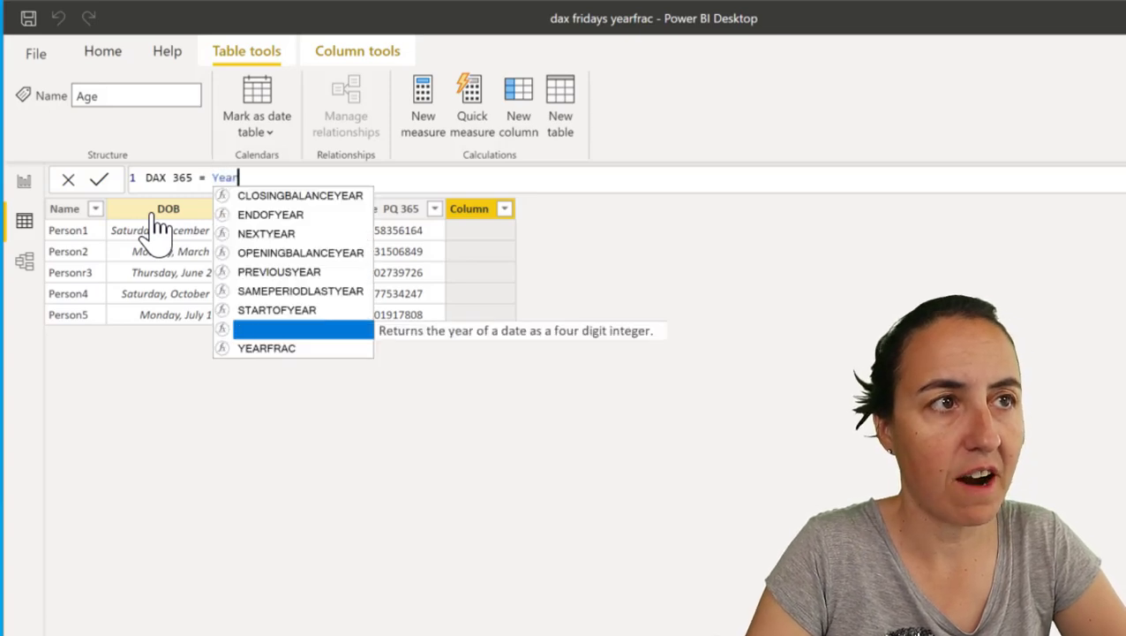
pyautogui.press('Tab')
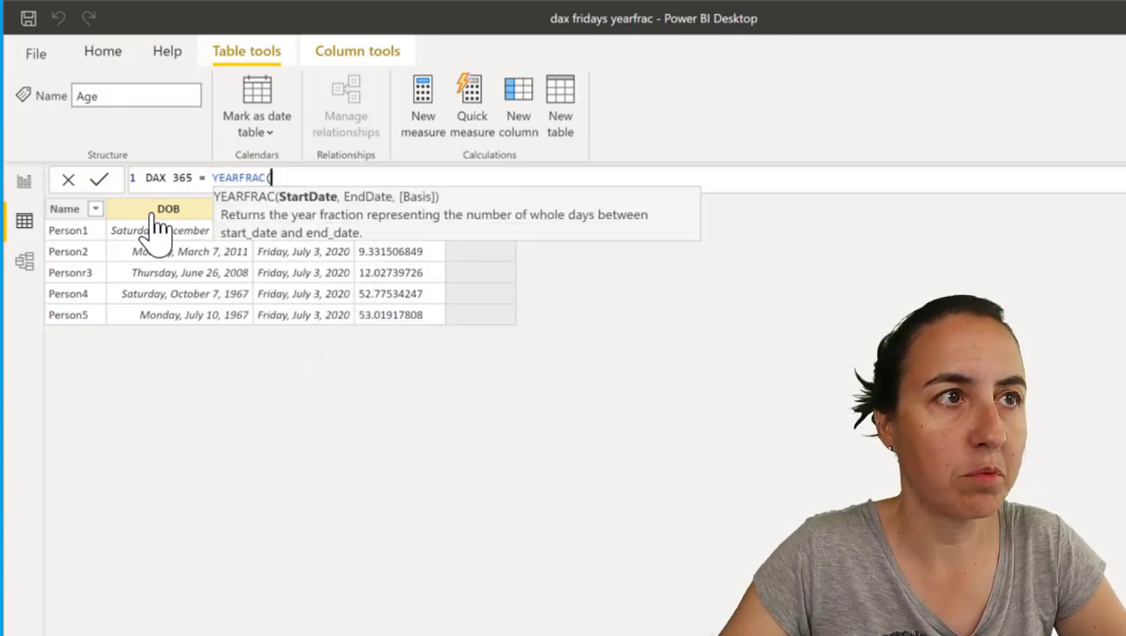
pyautogui.write('do')
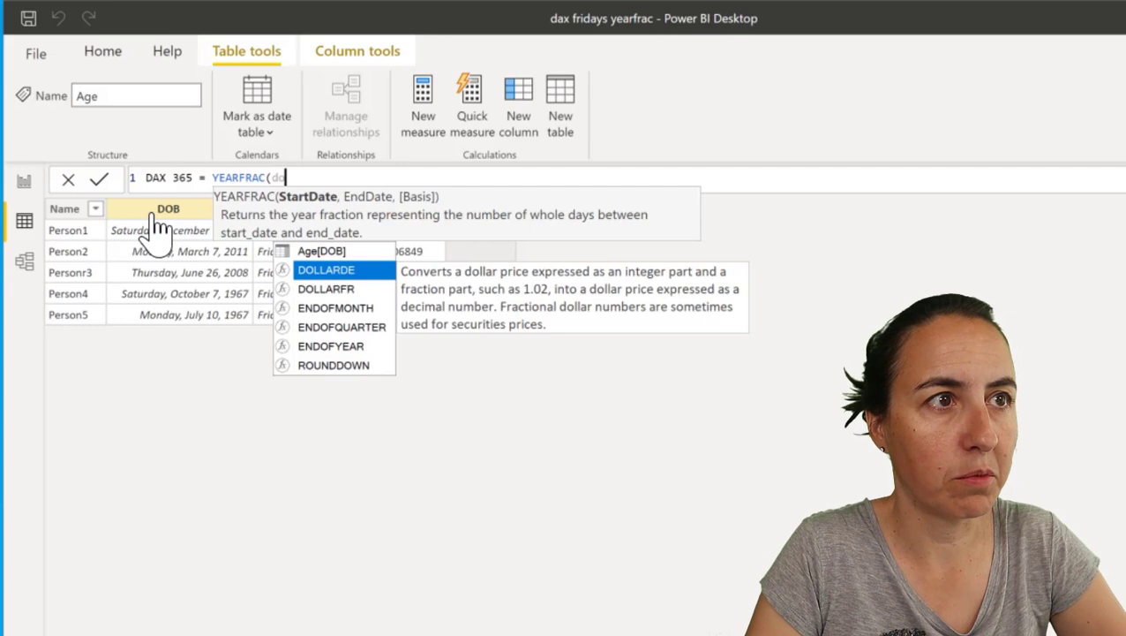
pyautogui.press('BackSpace')
pyautogui.press('BackSpace')
pyautogui.press('Tab')
pyautogui.write(',')
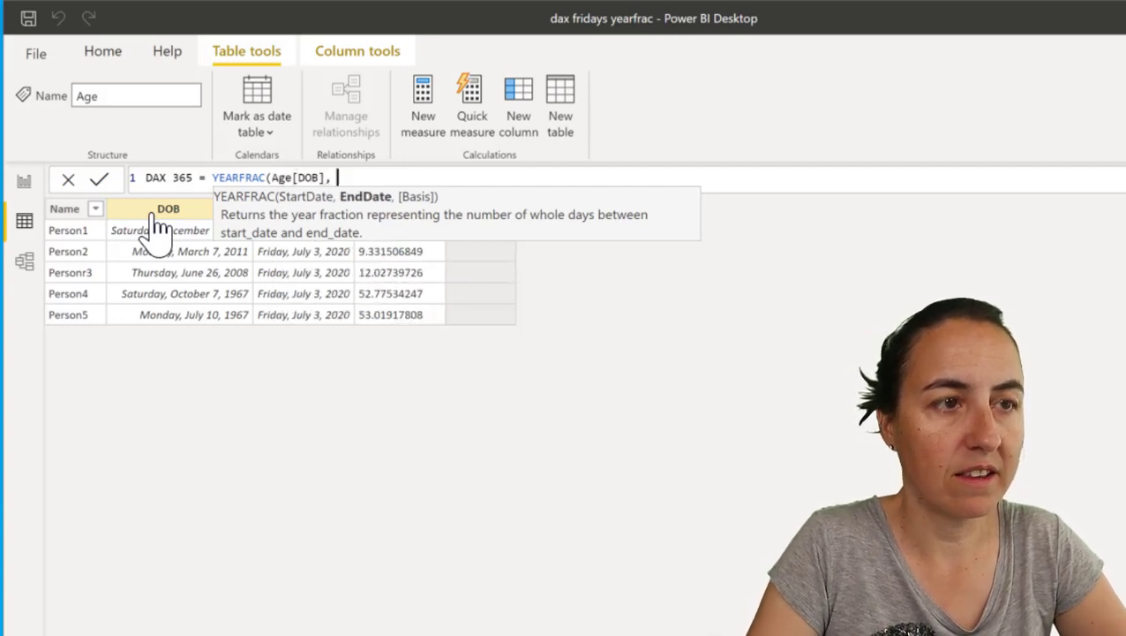
pyautogui.write(' [T')
pyautogui.press('Tab')
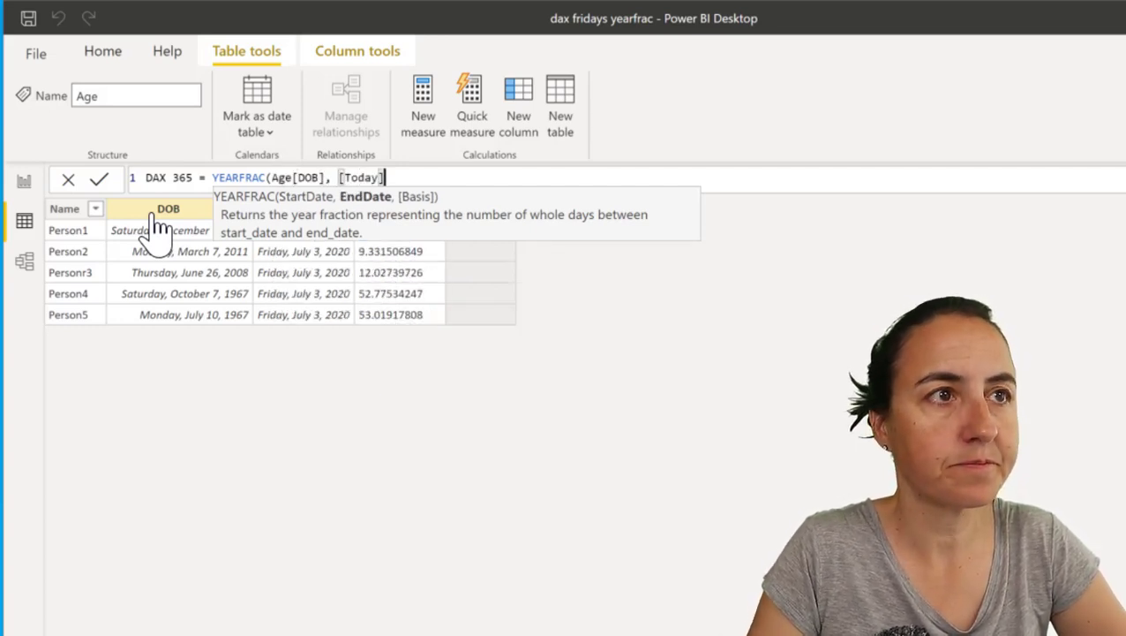
pyautogui.write(', ')
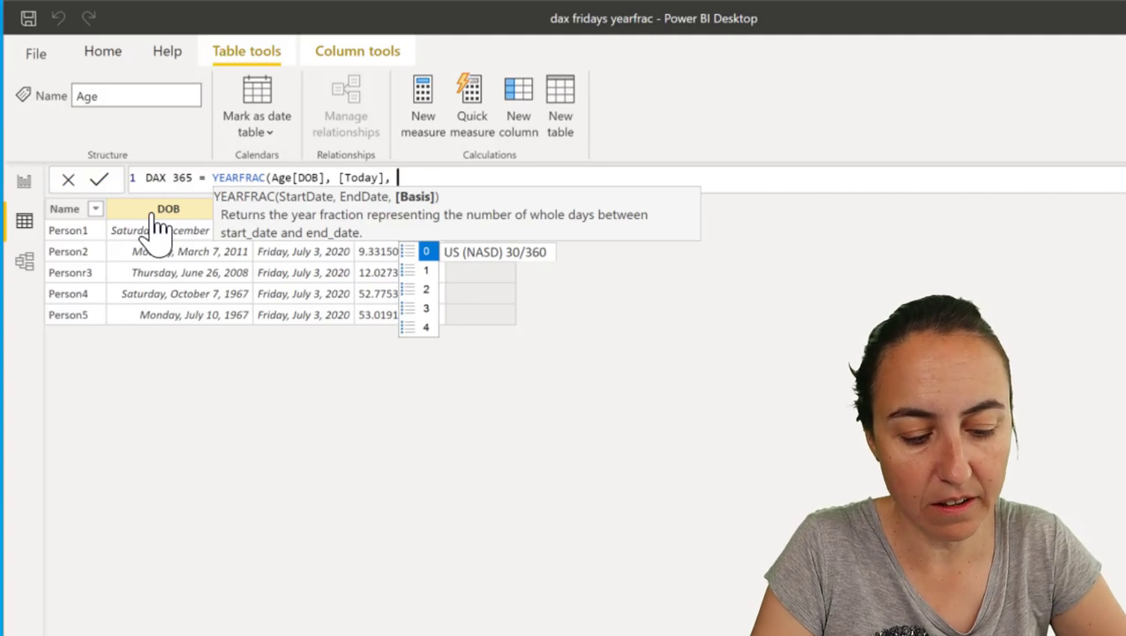
pyautogui.write('3')
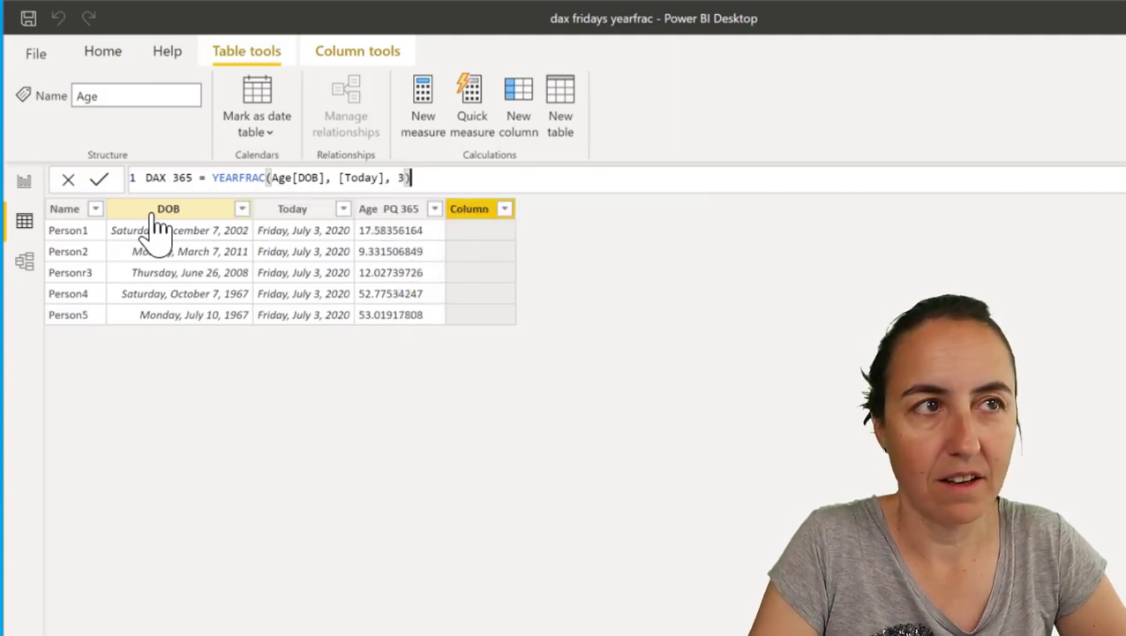
pyautogui.press('Return')
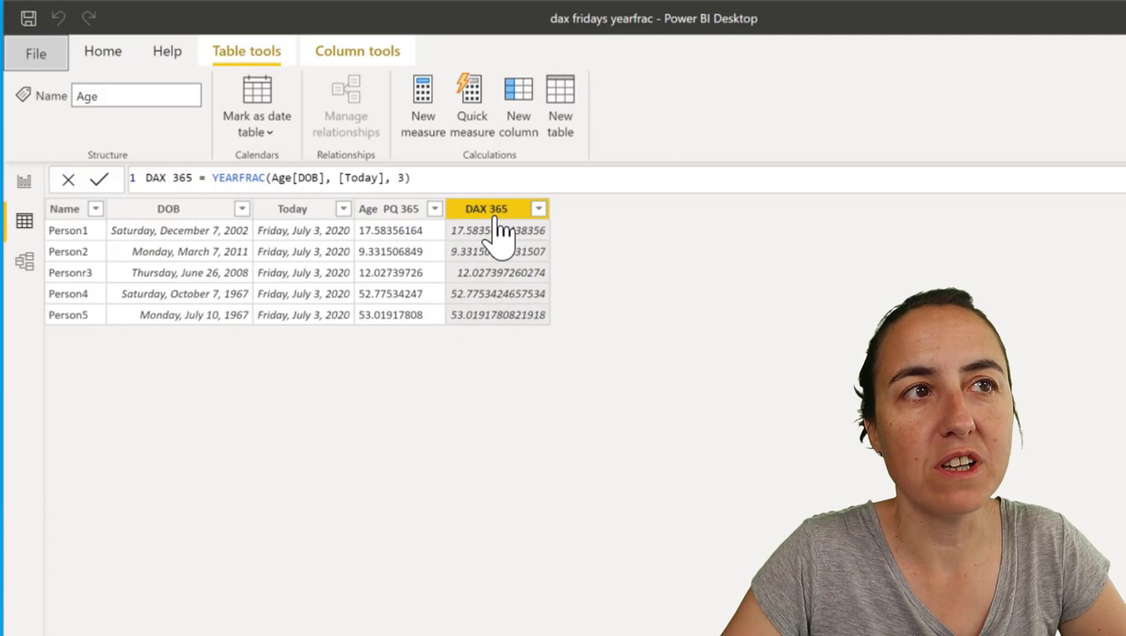
pyautogui.doubleClick(403, 177)
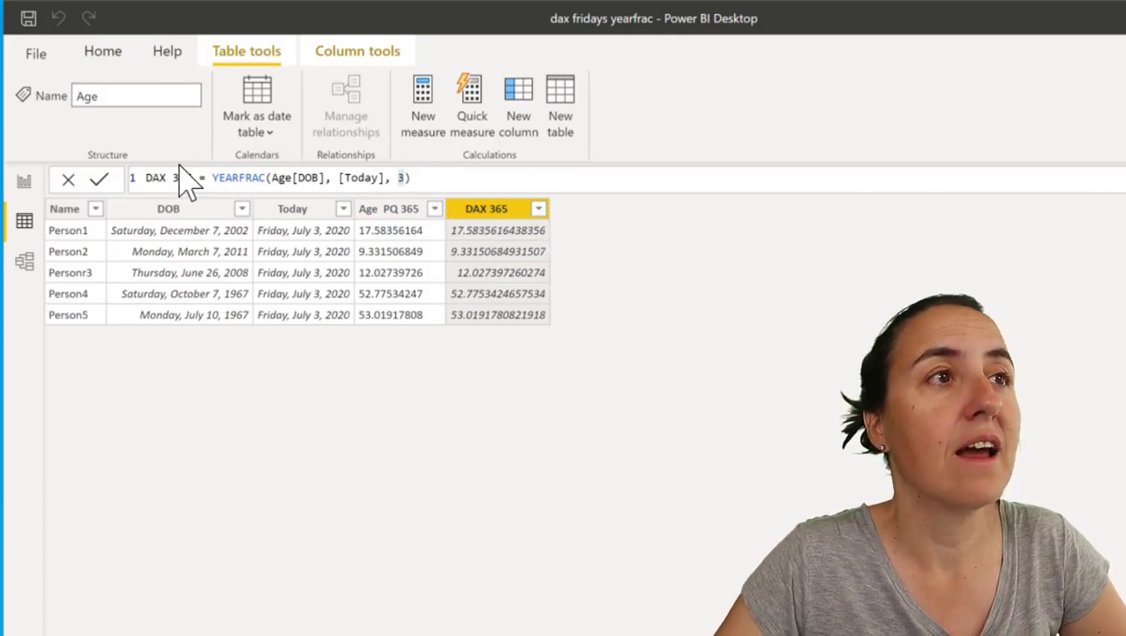
# Start another new column and enter DAX Actual = YEARFRAC(Age[DOB], Age[Today], 1).
pyautogui.click(158, 210)
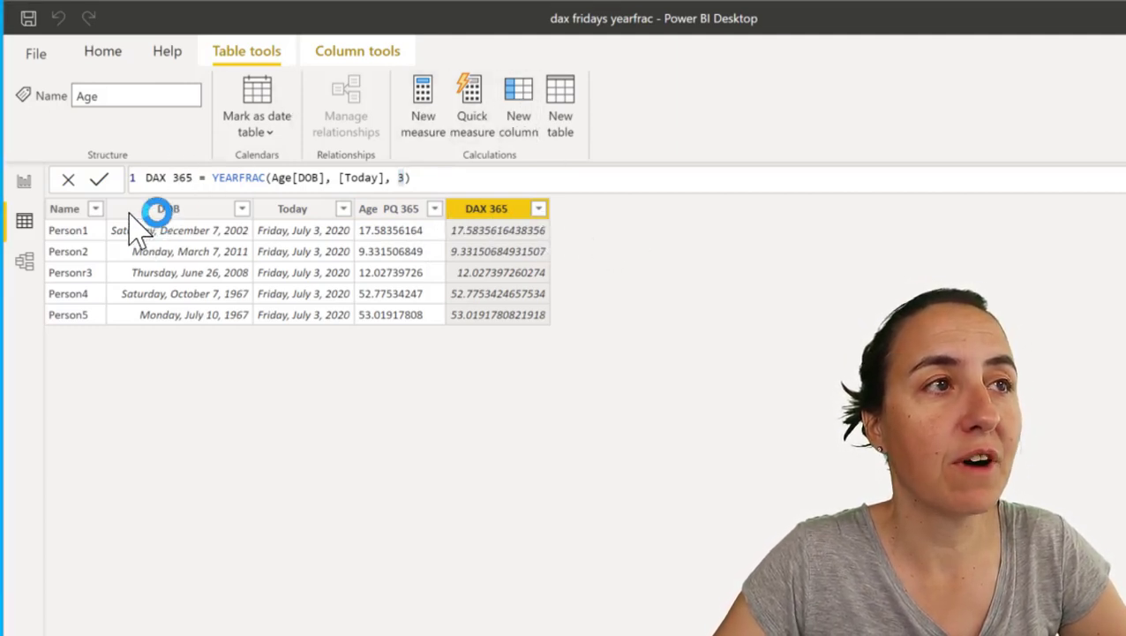
pyautogui.moveTo(189, 178); pyautogui.dragTo(124, 189)
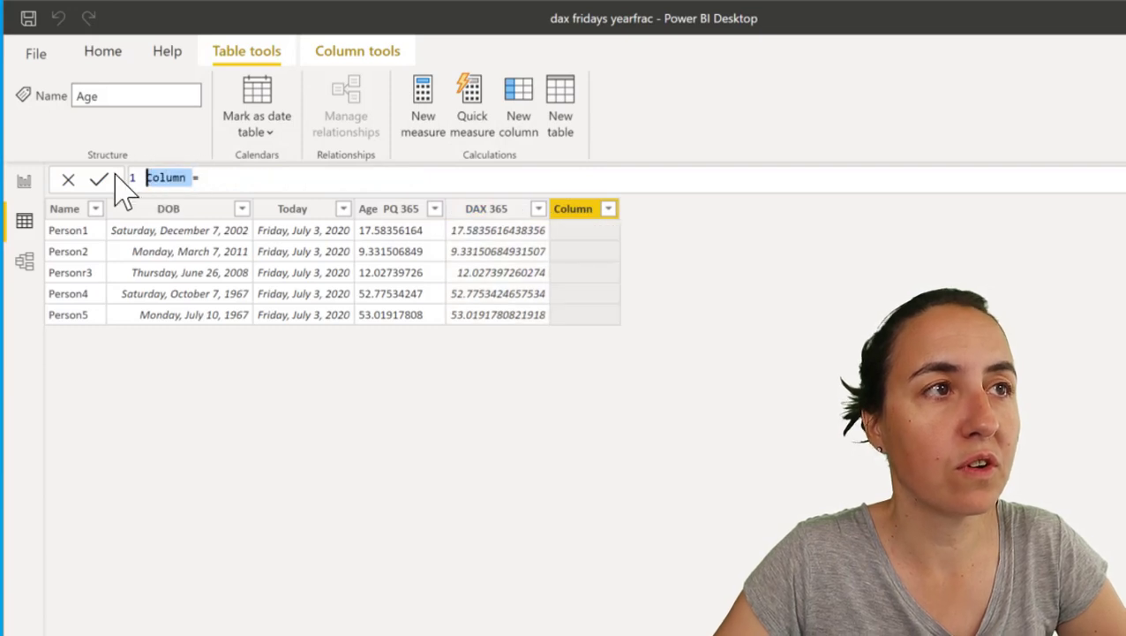
pyautogui.press('BackSpace')
pyautogui.write('DAX A')
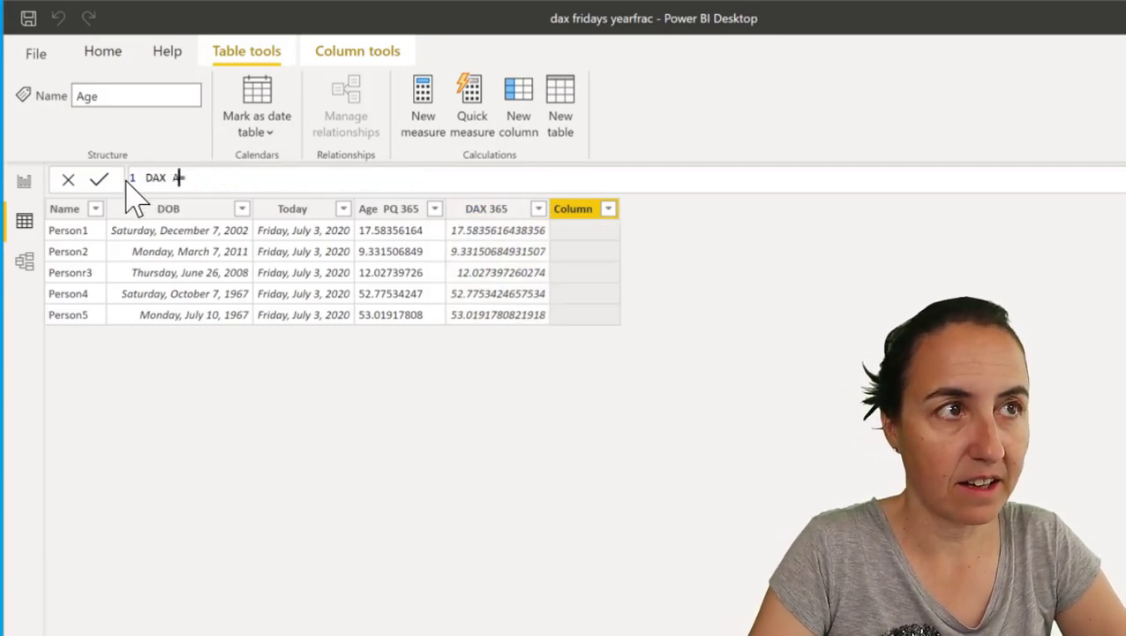
pyautogui.write('ctual')
pyautogui.press('BackSpace')
pyautogui.press('BackSpace')
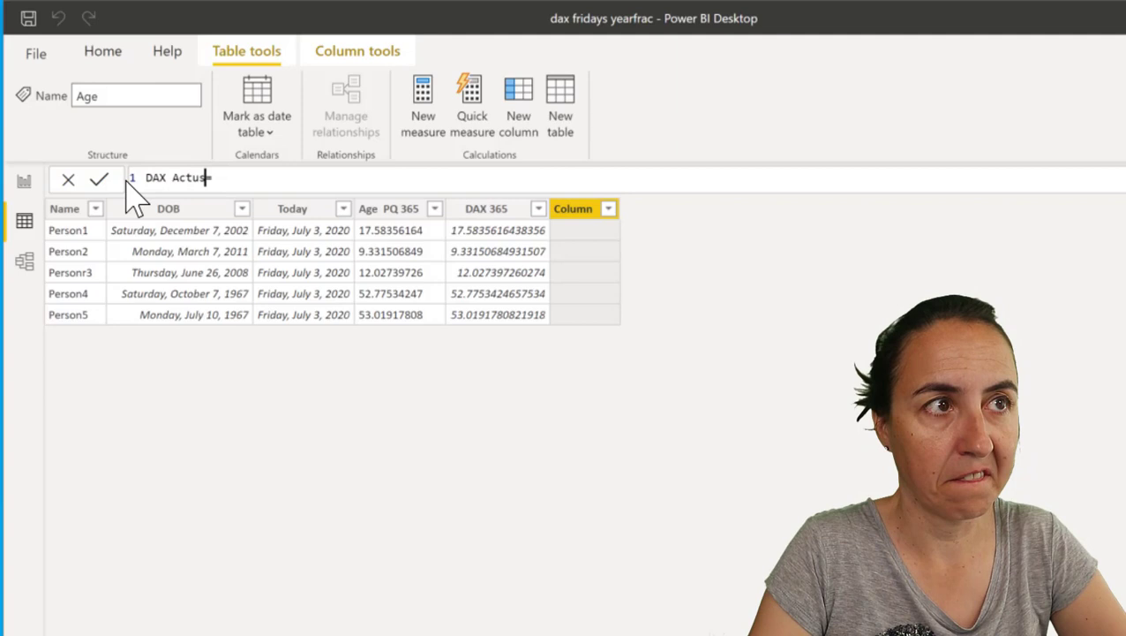
pyautogui.write('al = ')
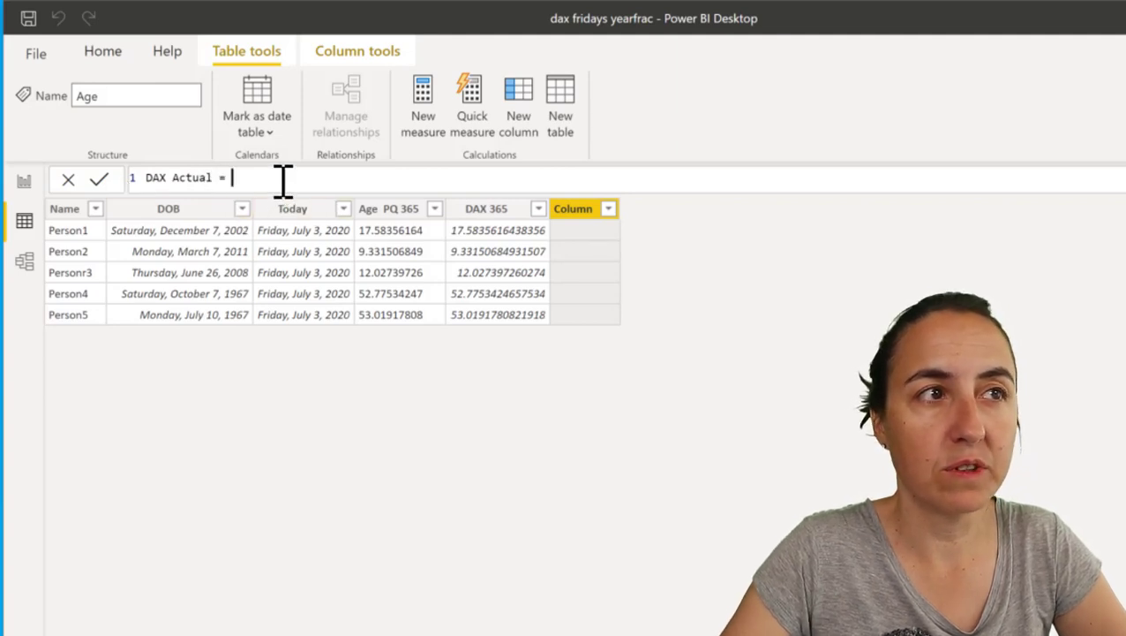
pyautogui.write('yearf')
pyautogui.press('Tab')
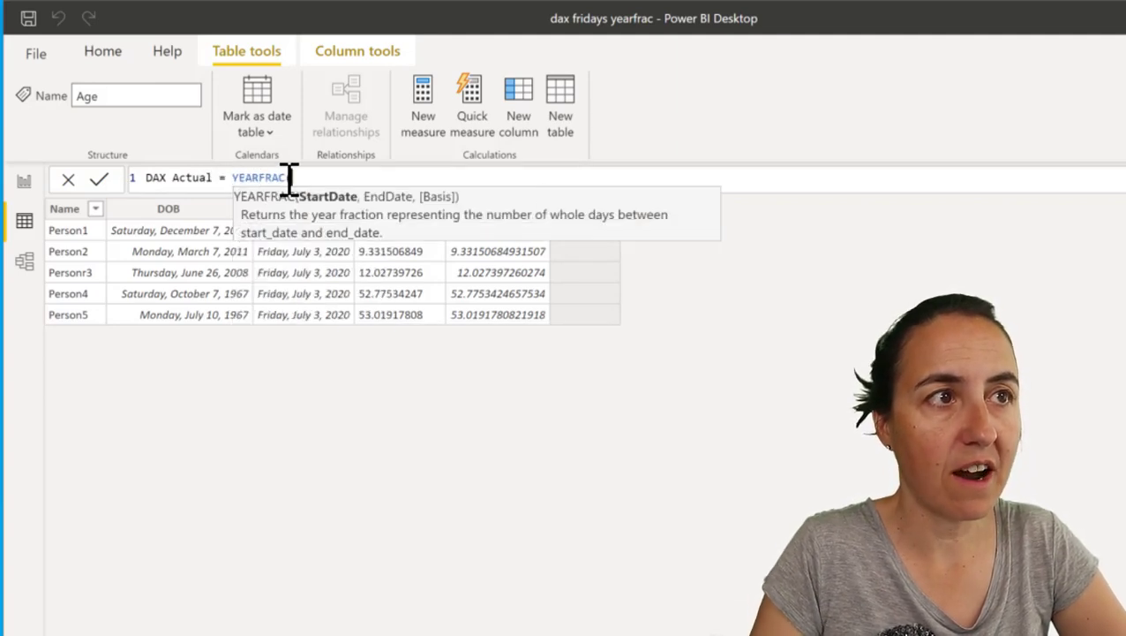
pyautogui.write('do')
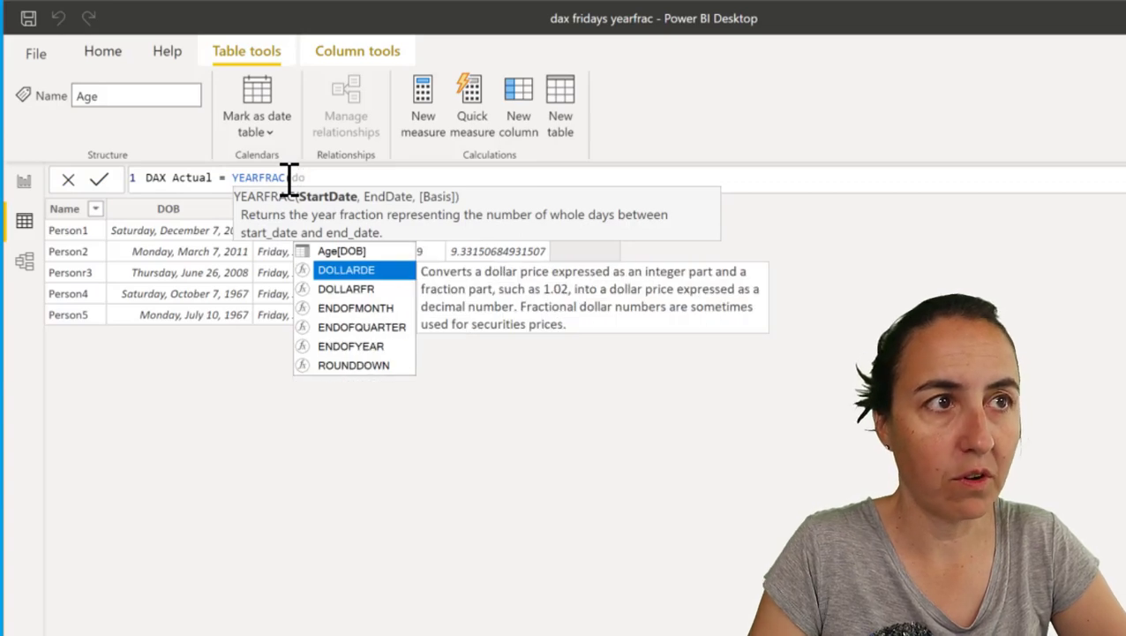
pyautogui.write('b')
pyautogui.press('Tab')
pyautogui.write(', to')
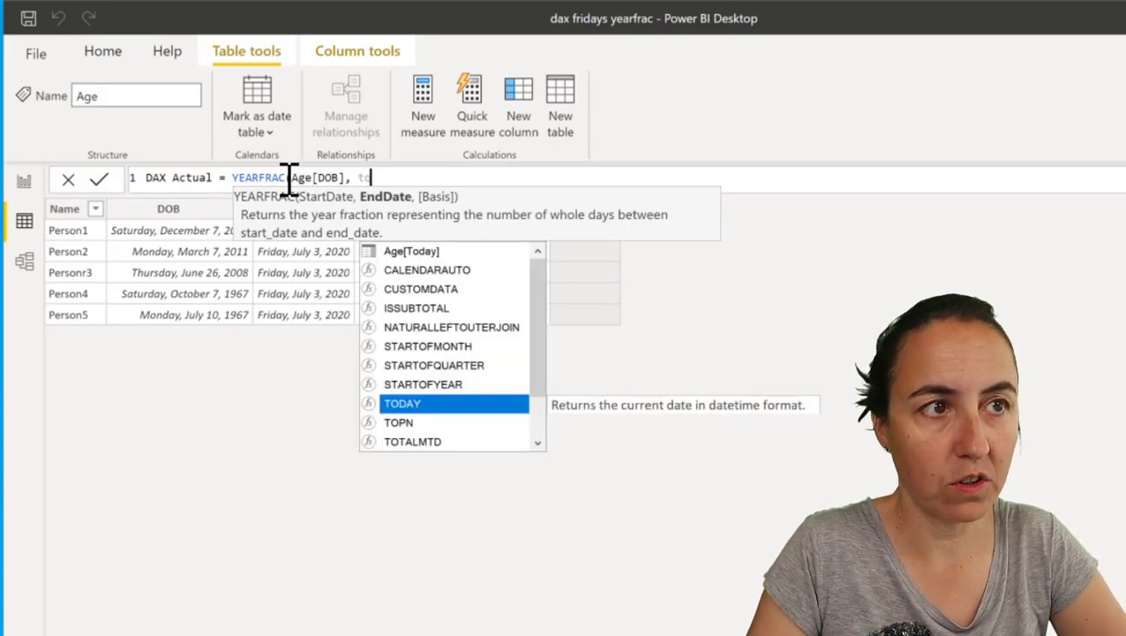
pyautogui.press('Up')
pyautogui.press('Up')
pyautogui.press('Up')
pyautogui.press('Up')
pyautogui.press('Up')
pyautogui.press('Up')
pyautogui.press('Up')
pyautogui.press('Up')
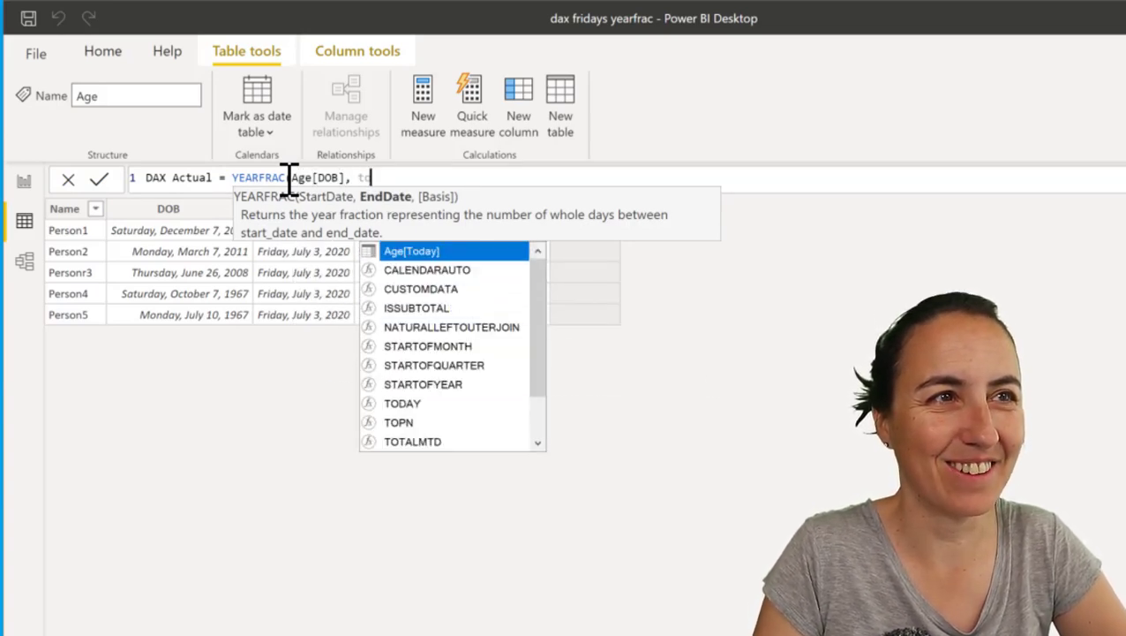
pyautogui.press('Tab')
pyautogui.write(', 1)')
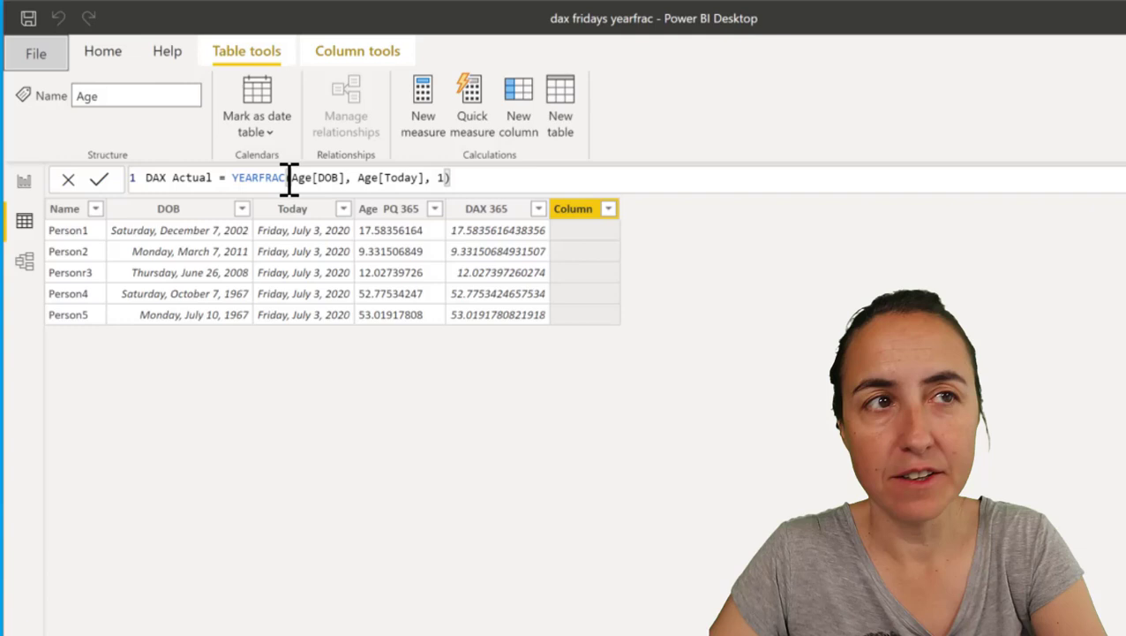
# Commit the DAX Actual formula, producing basis-1 ages like 17.5708933717579.
pyautogui.click(507, 318)
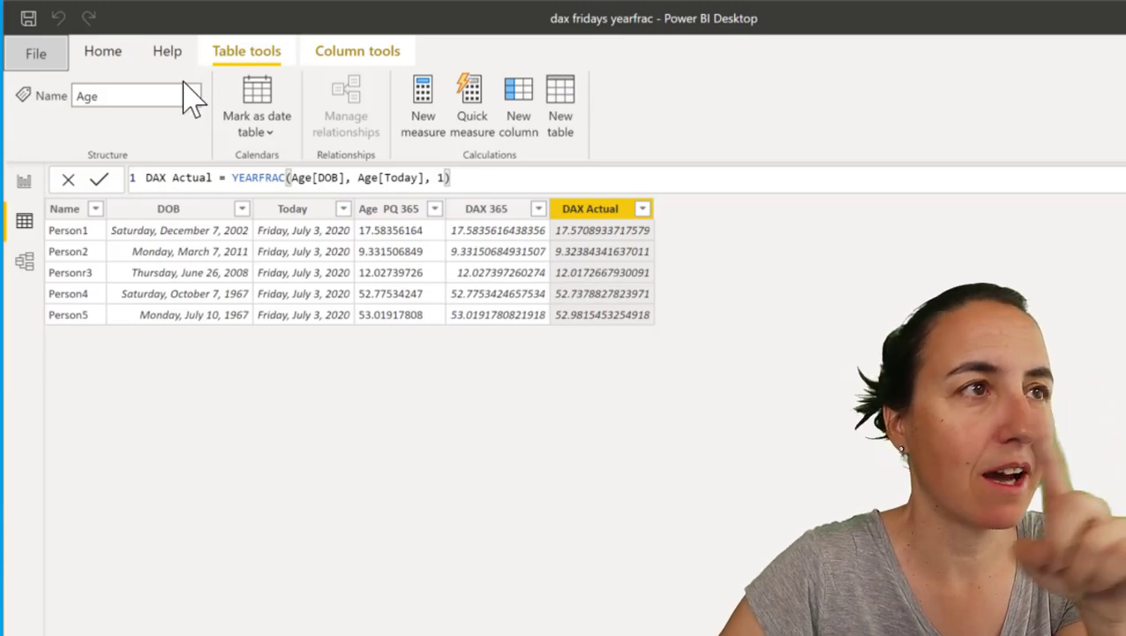
# Reopen the Power Query Editor and copy the Duration.TotalDays([Today]-[DOB])/365 formula from Age PQ 365.
pyautogui.click(106, 55)
pyautogui.click(437, 94)
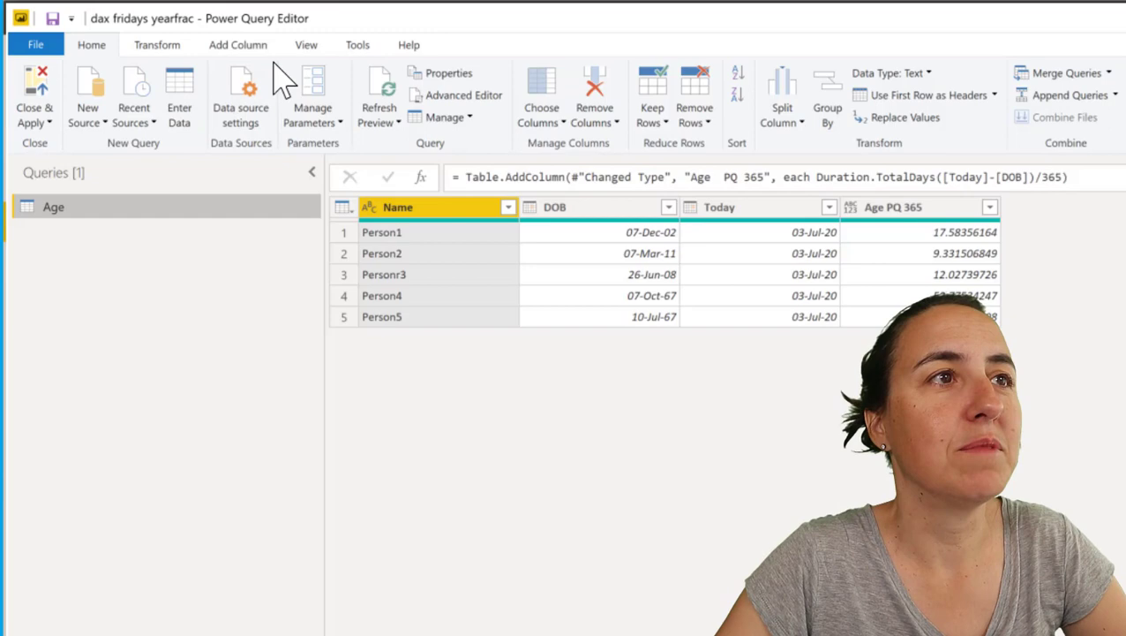
pyautogui.moveTo(817, 176); pyautogui.dragTo(1090, 199)
pyautogui.click(238, 42)
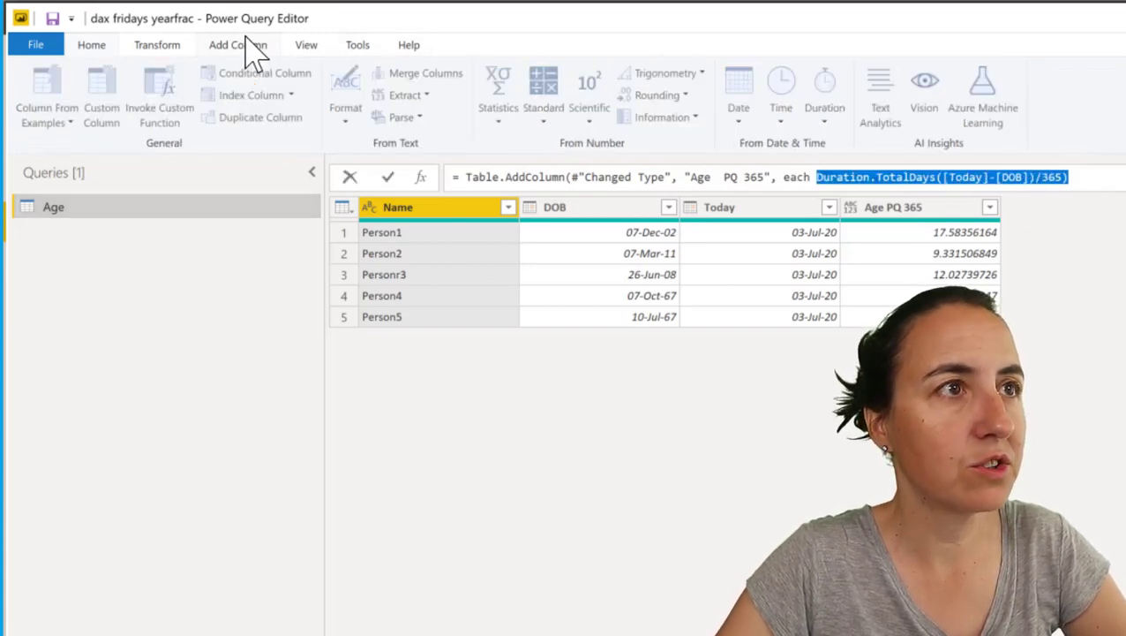
pyautogui.click(168, 338)
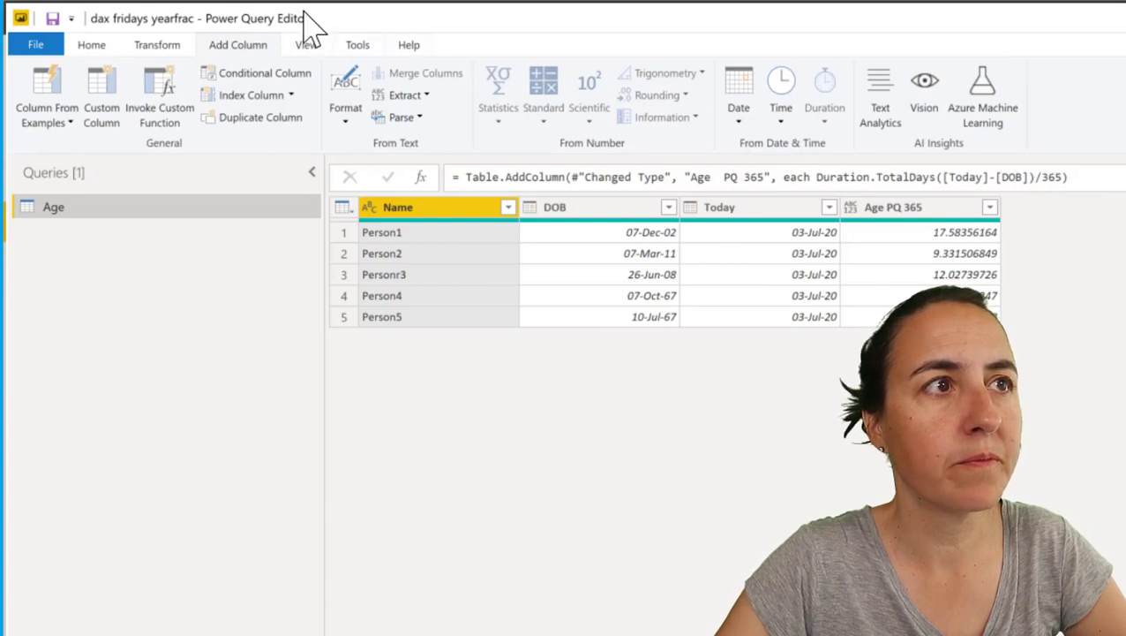
pyautogui.click(104, 96)
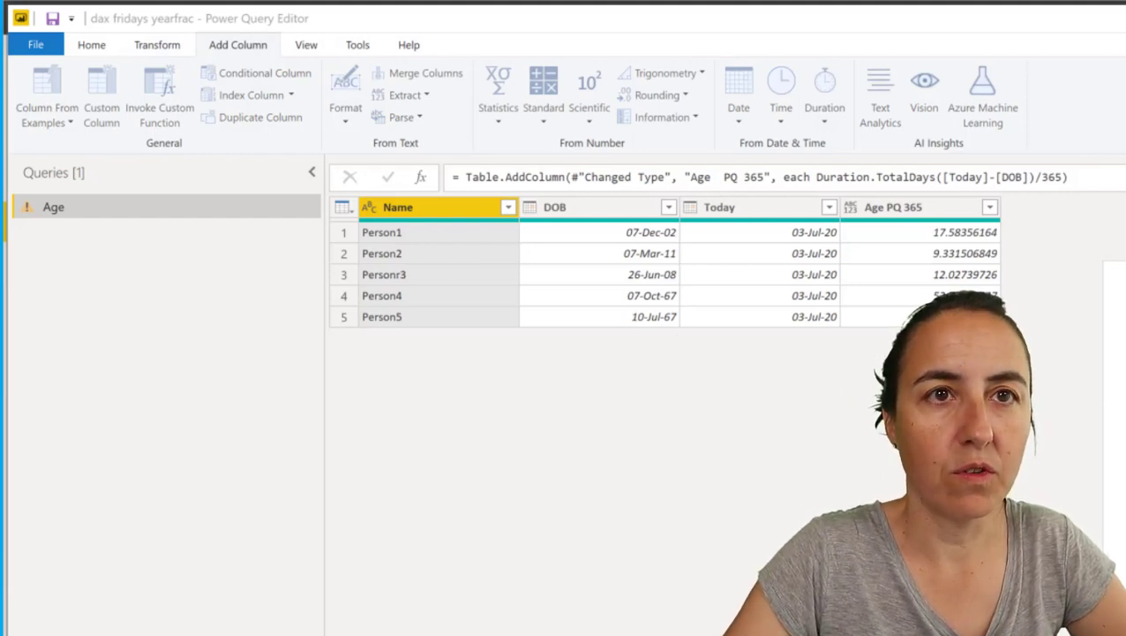
# Create the PQ Actual custom column as Duration.TotalDays([Today]-[DOB])/365.25.
pyautogui.click(545, 369)
pyautogui.write('Duration.TotalDays([Today]-[DOB])/365)')
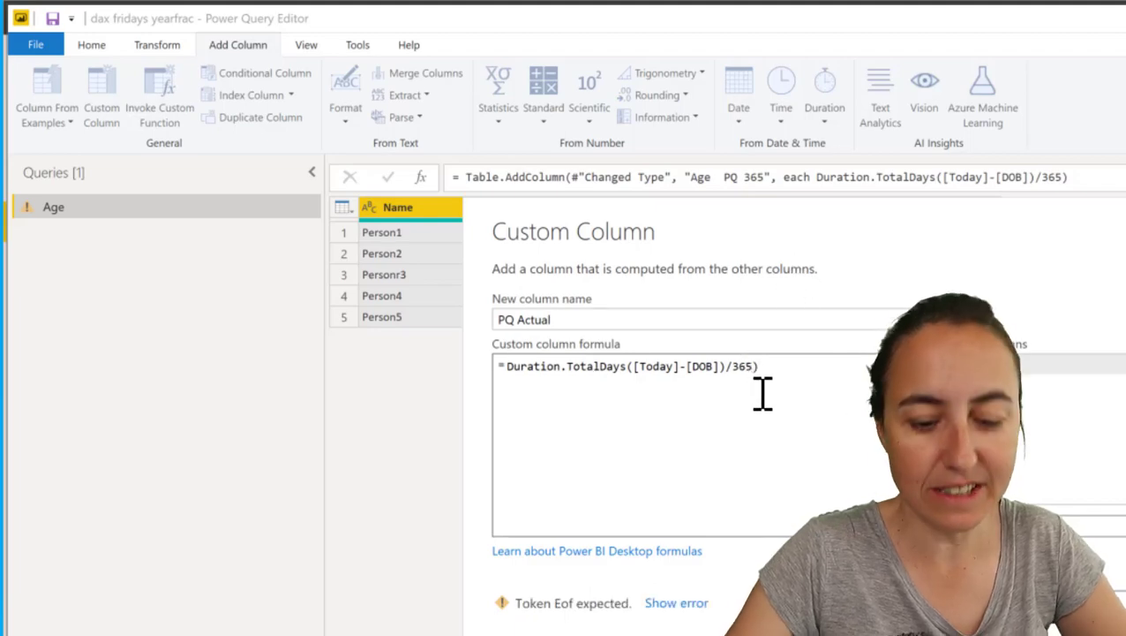
pyautogui.write('.25')
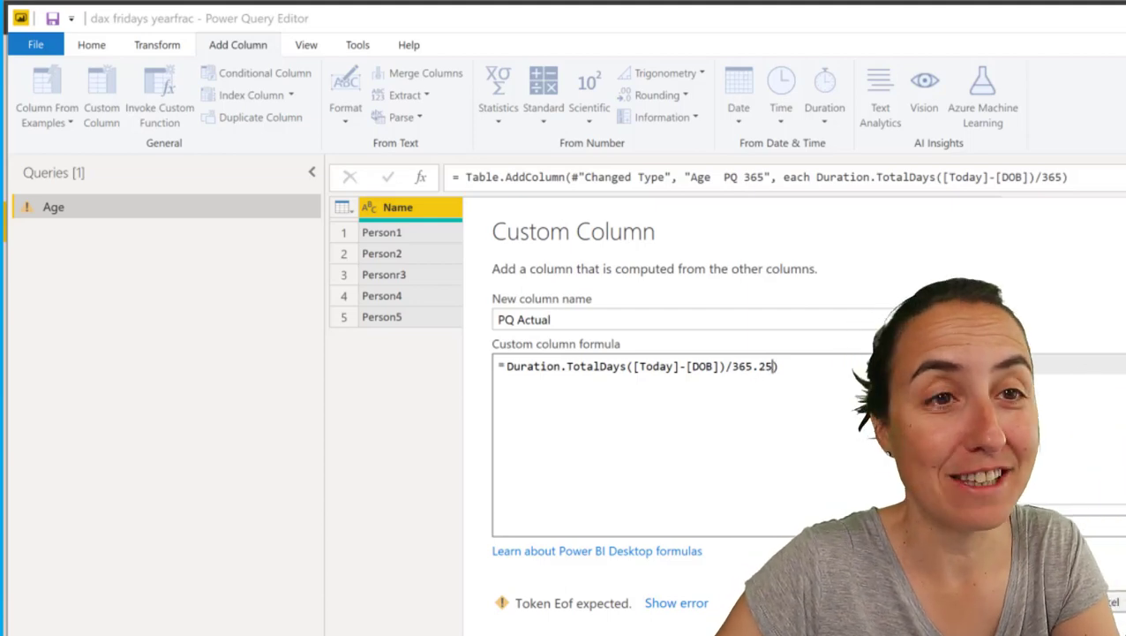
pyautogui.click(818, 365)
pyautogui.press('BackSpace')
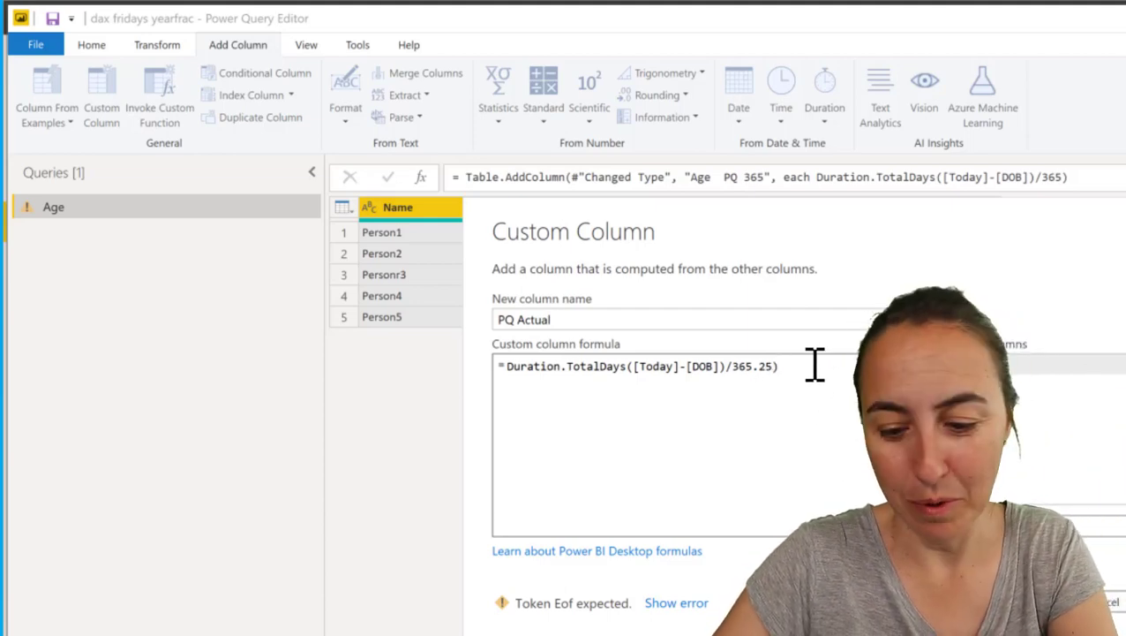
pyautogui.click(1055, 602)
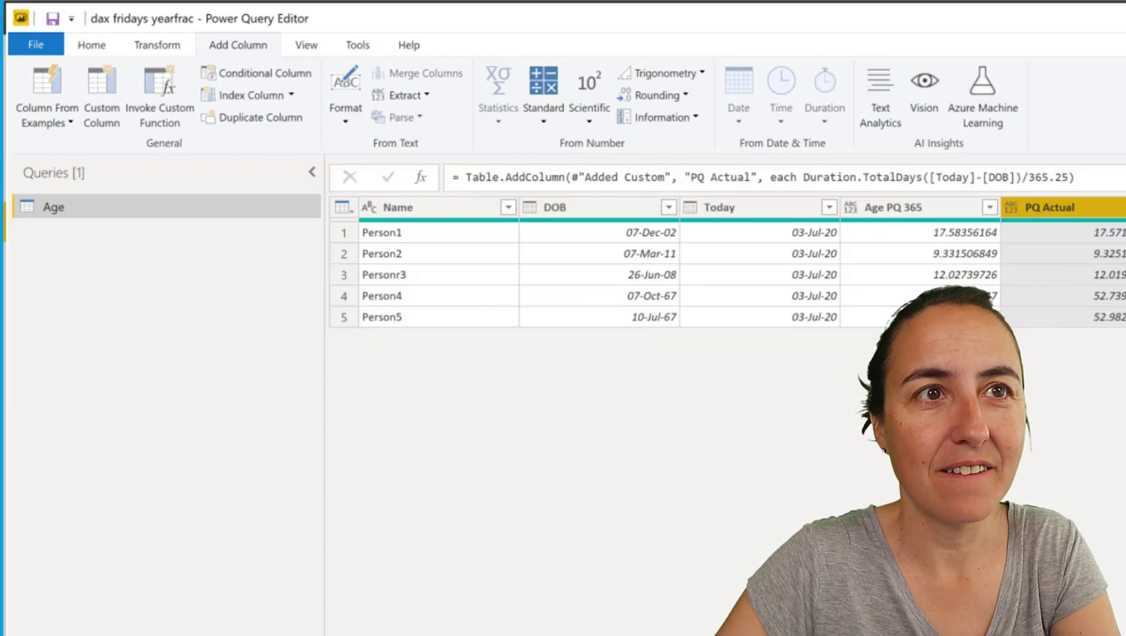
# Bring up Close & Apply to load the PQ Actual column into the Age table.
pyautogui.click(91, 46)
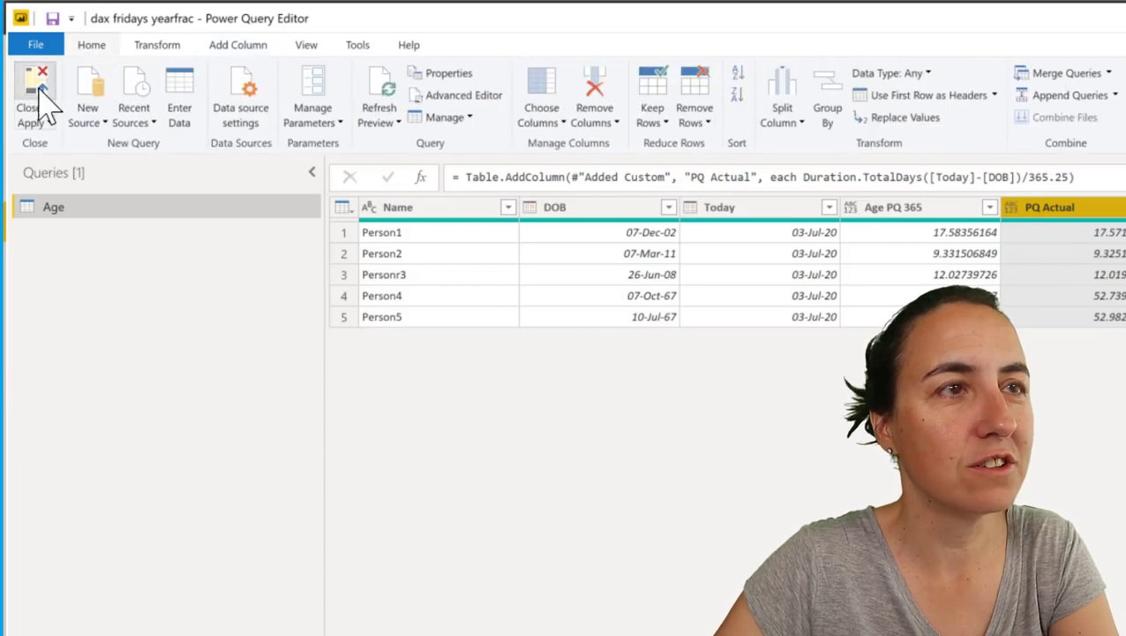